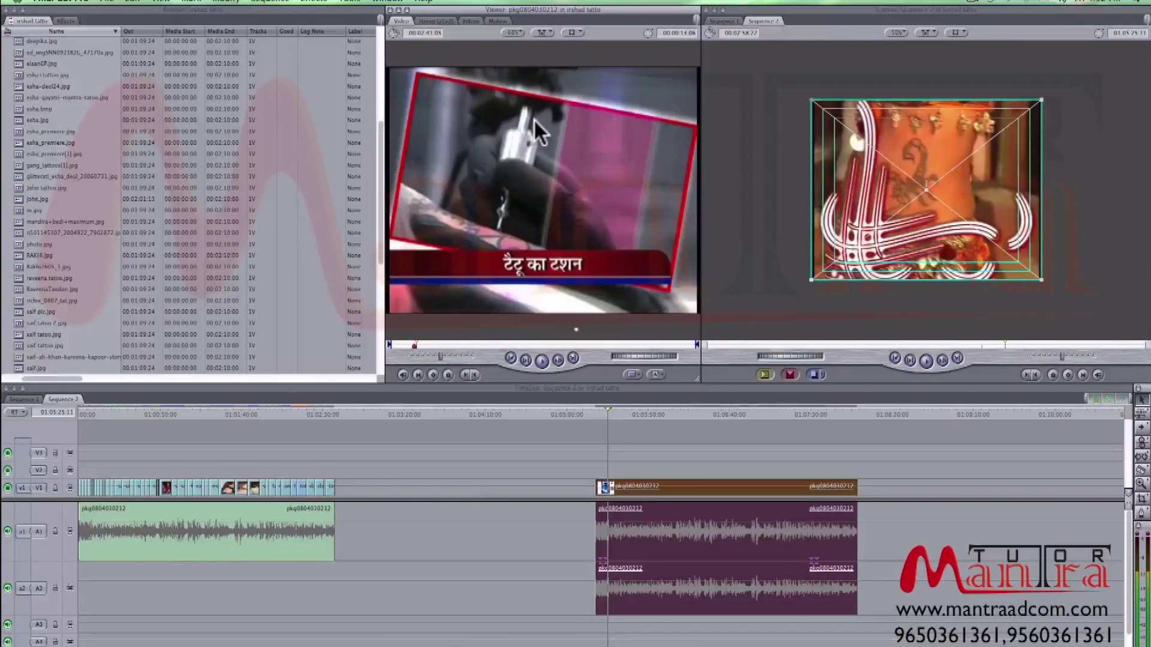
# Play the 'टैटू का टशन' title clip in the Viewer to preview it.
pyautogui.press('space')
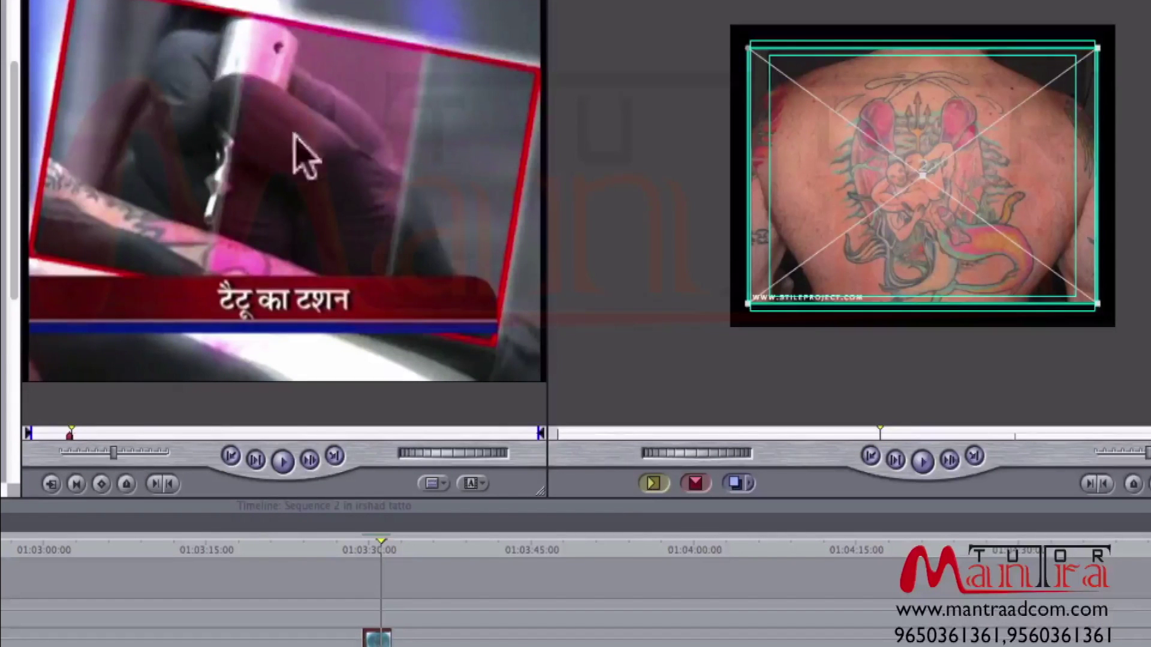
# Extend david.jpg, copy it onto V2, then shrink and rotate the copy clockwise.
pyautogui.moveTo(396, 636); pyautogui.dragTo(383, 634)
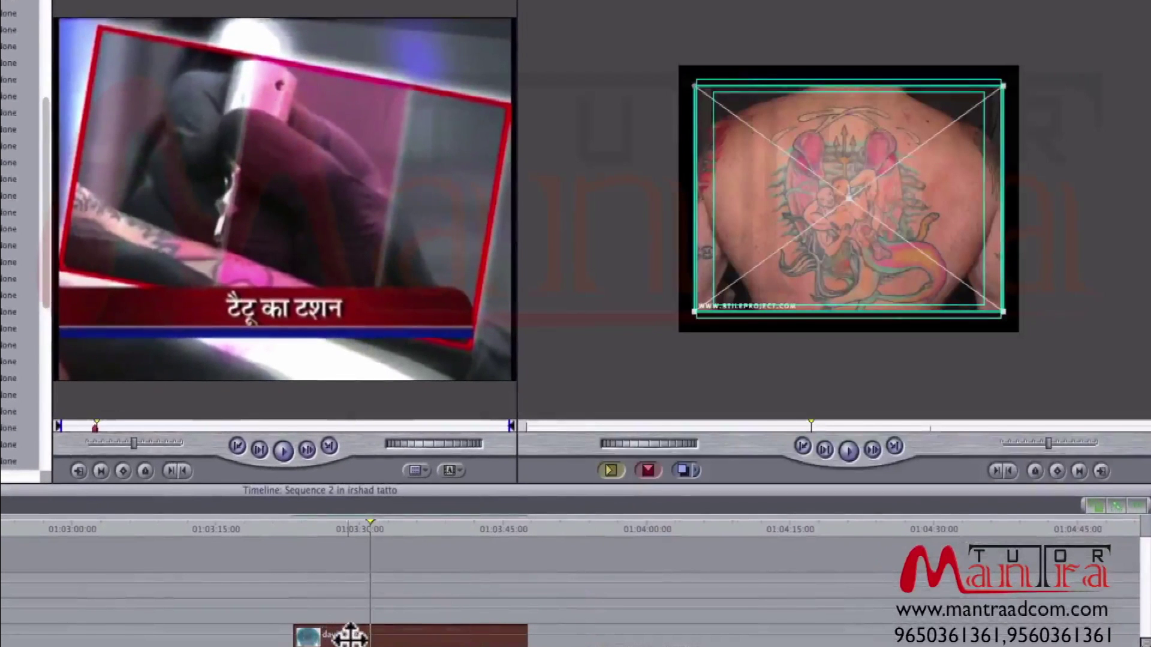
pyautogui.moveTo(368, 633)
pyautogui.mouseDown()
pyautogui.moveTo(381, 597)
pyautogui.moveTo(390, 627)
pyautogui.mouseUp()
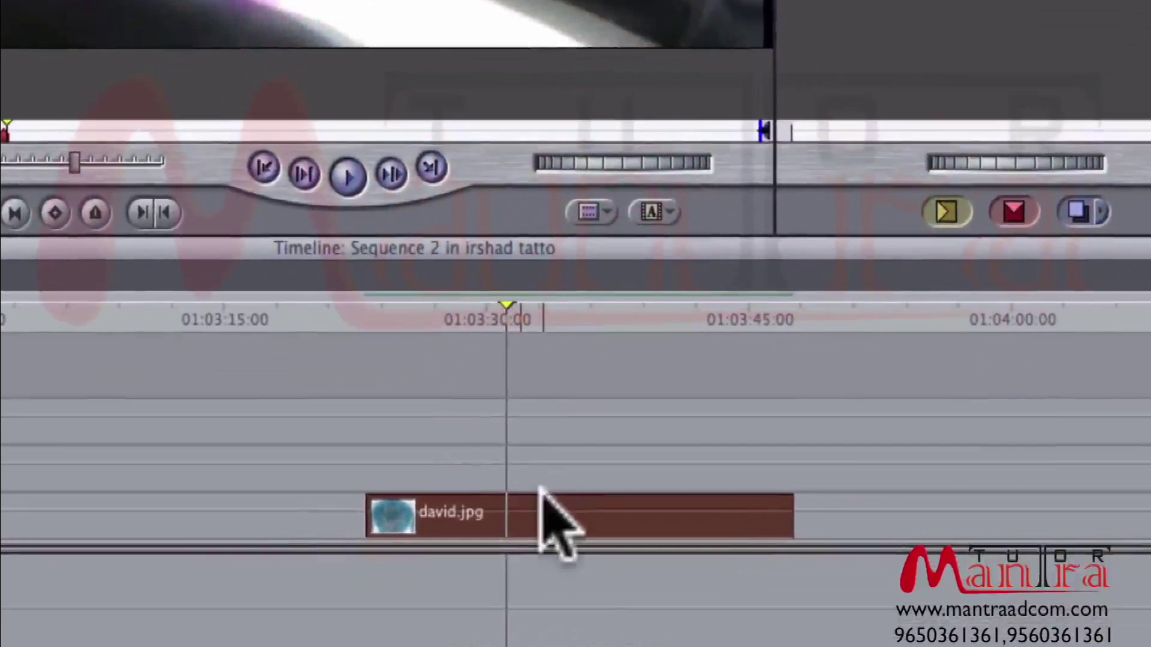
pyautogui.moveTo(564, 527)
pyautogui.mouseDown()
pyautogui.moveTo(548, 479)
pyautogui.moveTo(582, 461)
pyautogui.mouseUp()
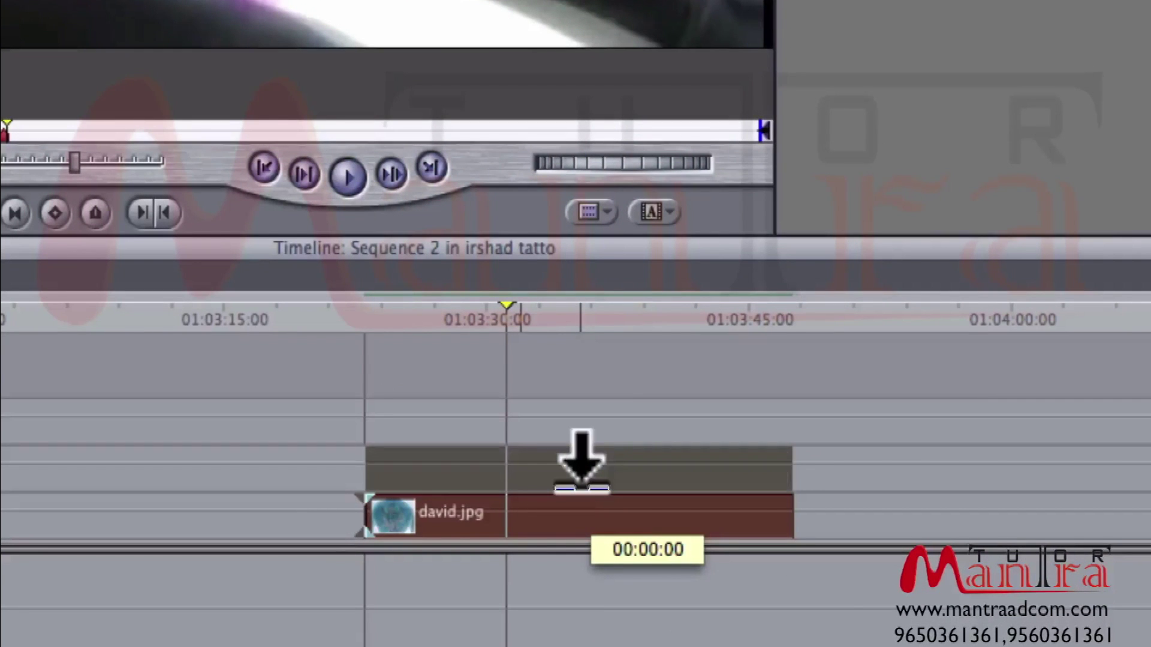
pyautogui.moveTo(582, 462); pyautogui.dragTo(577, 470)
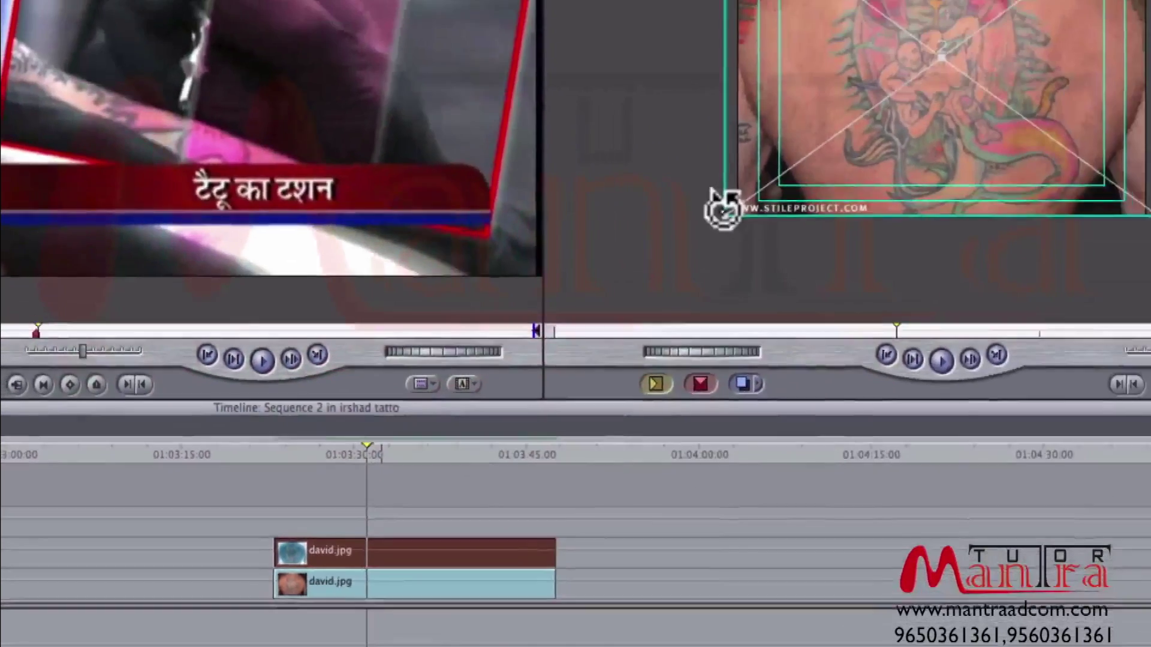
pyautogui.moveTo(722, 209)
pyautogui.mouseDown()
pyautogui.moveTo(728, 263)
pyautogui.moveTo(712, 256)
pyautogui.mouseUp()
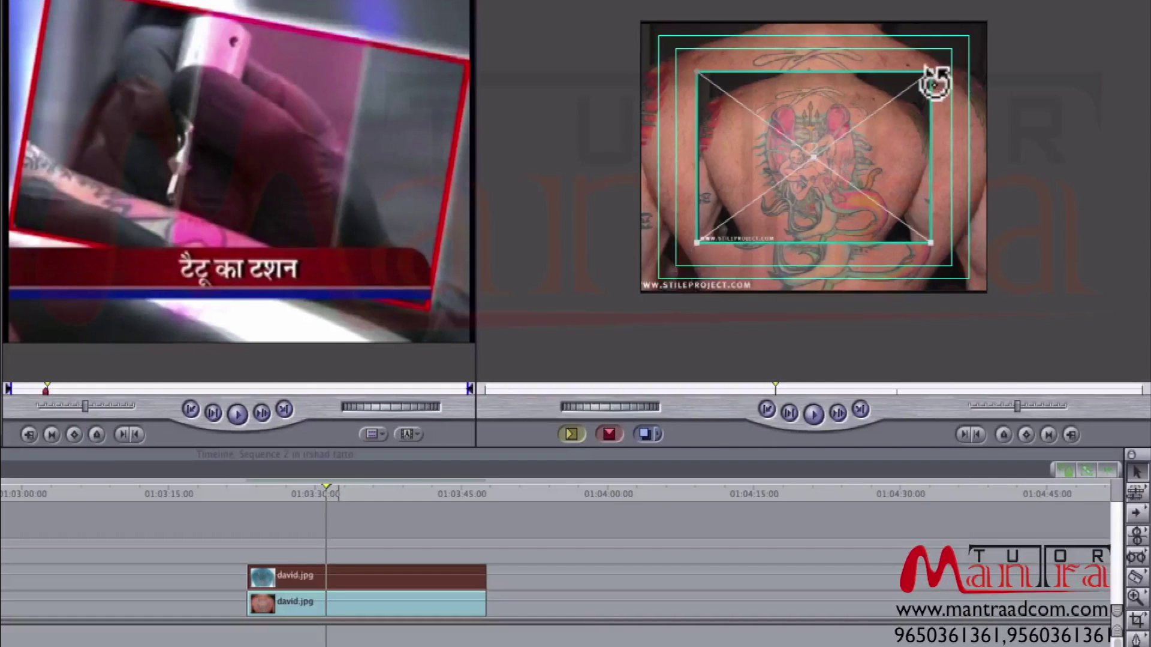
pyautogui.moveTo(934, 82); pyautogui.dragTo(974, 109)
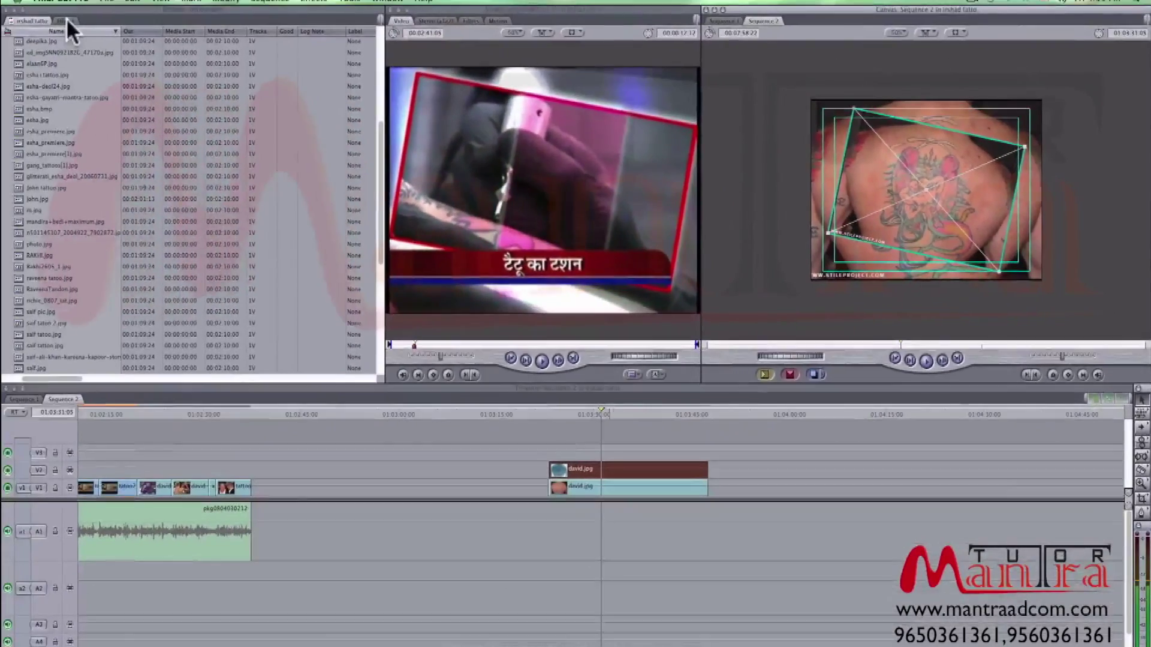
# Apply the Basic Border filter from Video Filters > Border to the upper david.jpg clip.
pyautogui.click(68, 21)
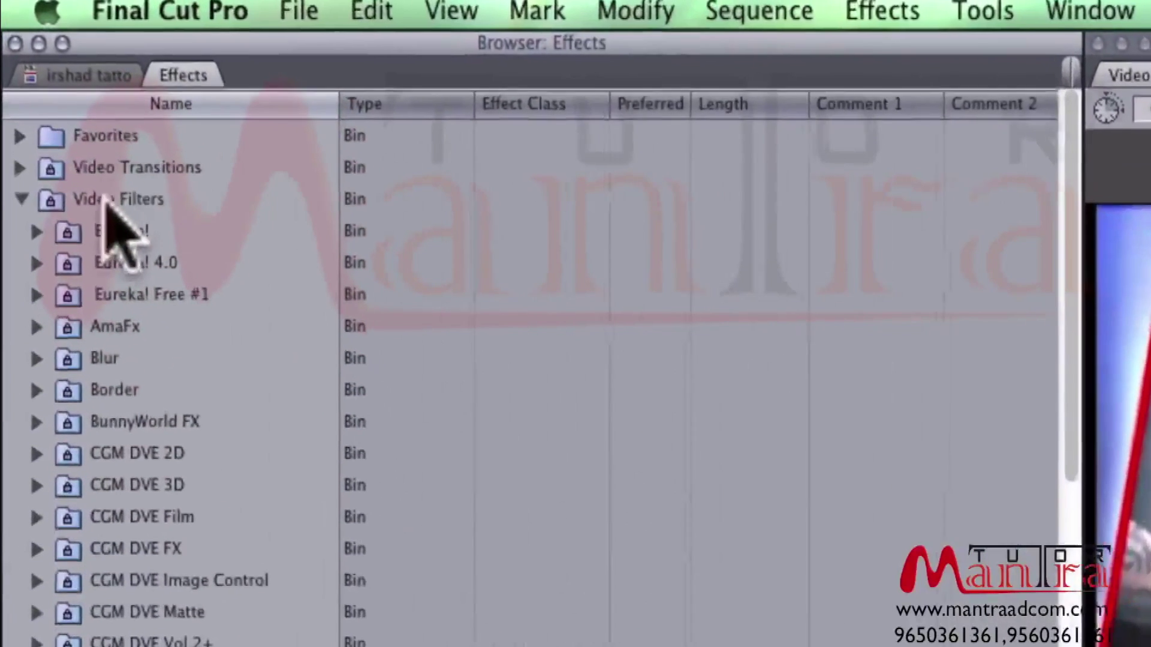
pyautogui.click(103, 201)
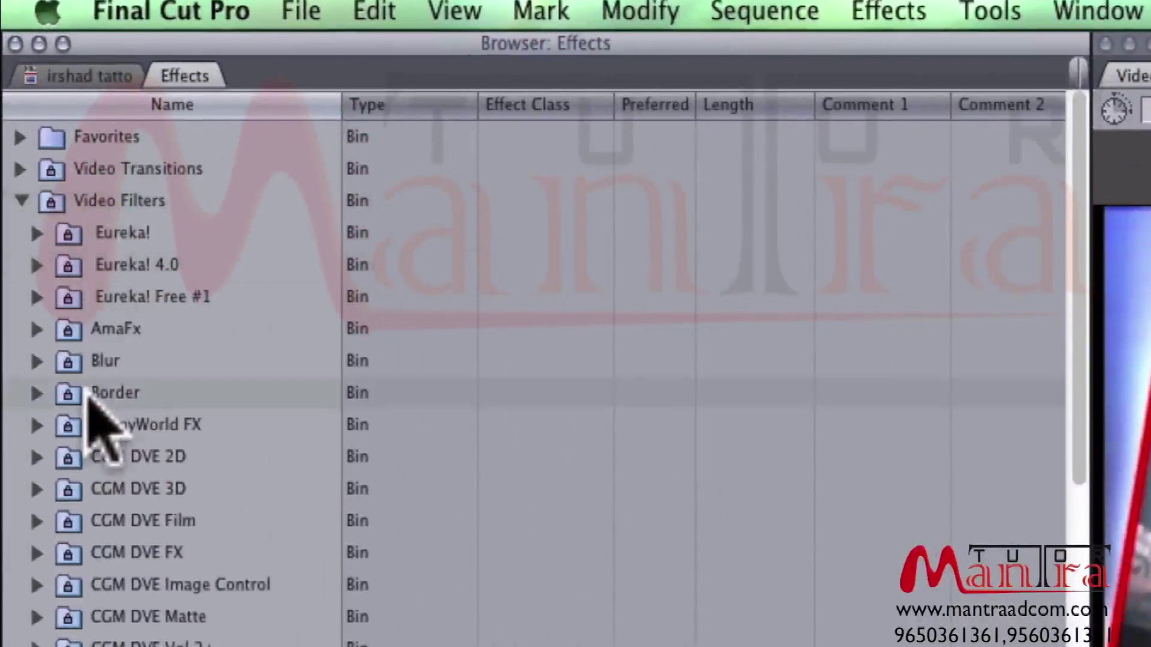
pyautogui.click(36, 392)
pyautogui.moveTo(95, 423); pyautogui.dragTo(498, 530)
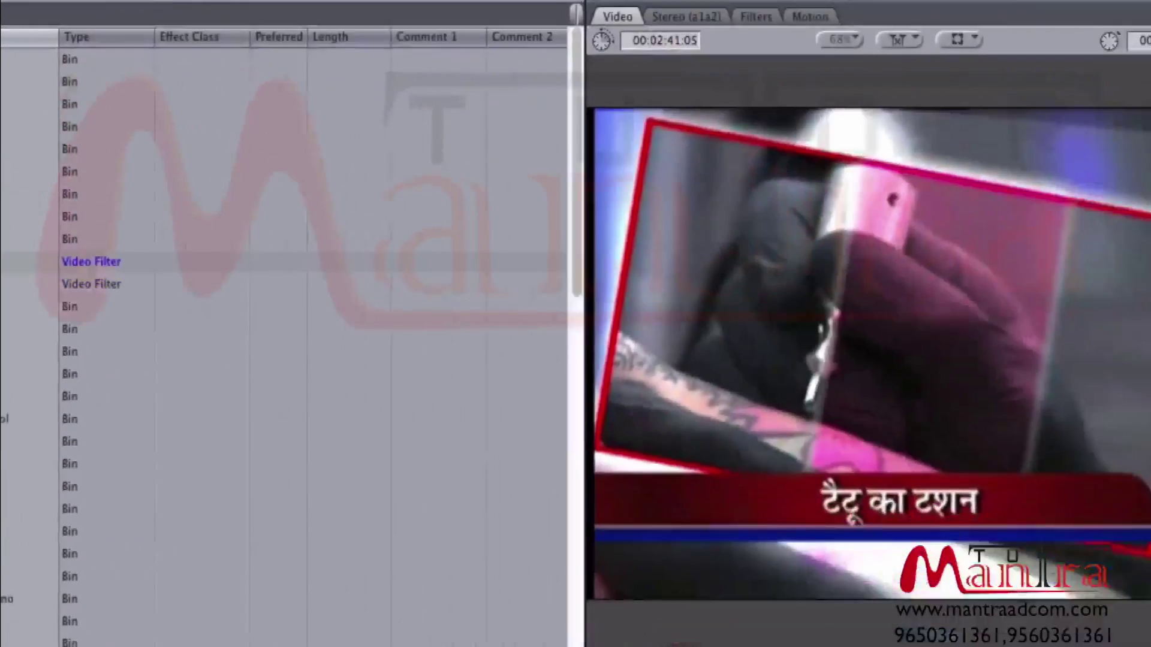
pyautogui.moveTo(498, 529); pyautogui.dragTo(515, 581)
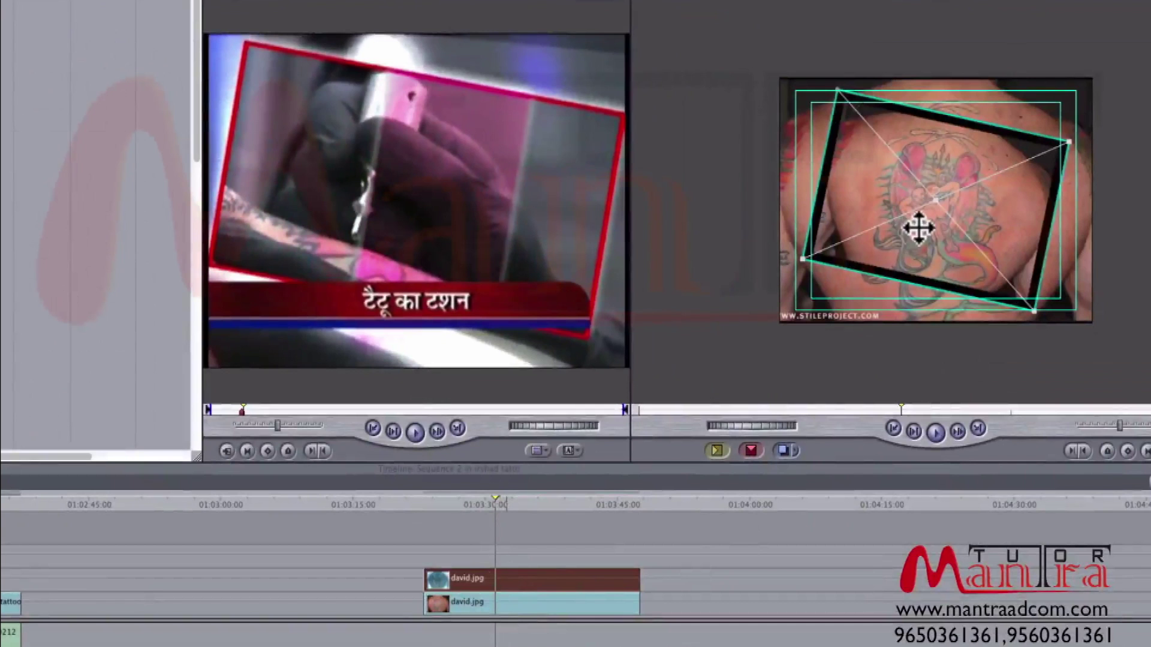
# Load the upper, rotated david.jpg clip into the Viewer for editing.
pyautogui.click(574, 582)
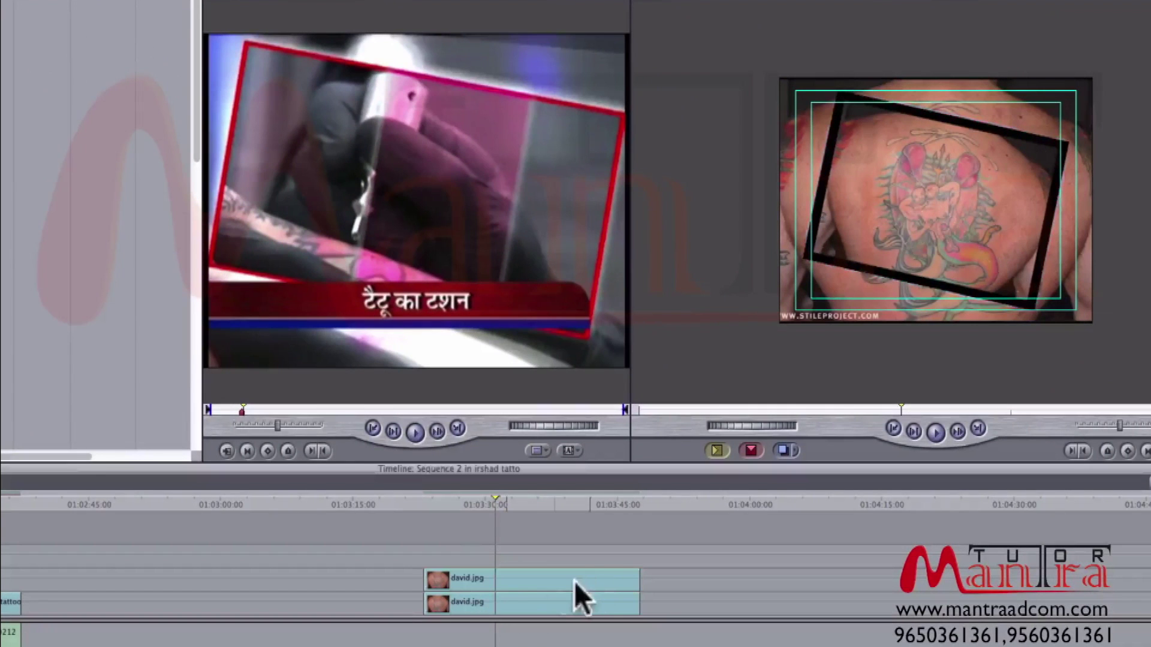
pyautogui.click(544, 579)
pyautogui.click(678, 575)
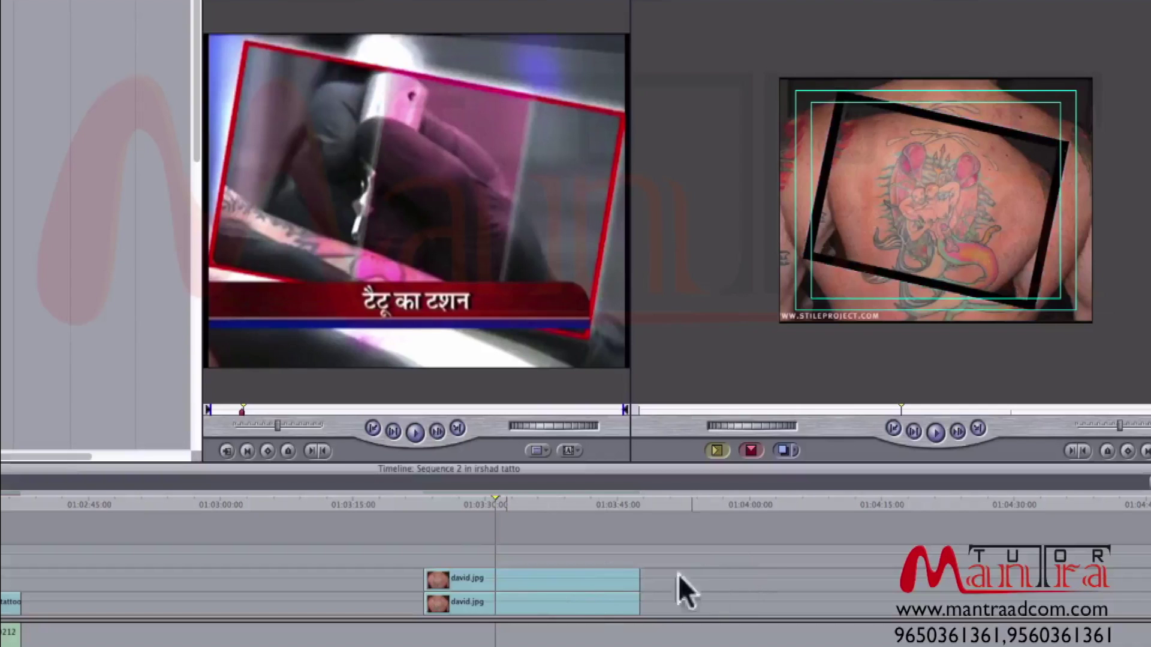
pyautogui.click(588, 600)
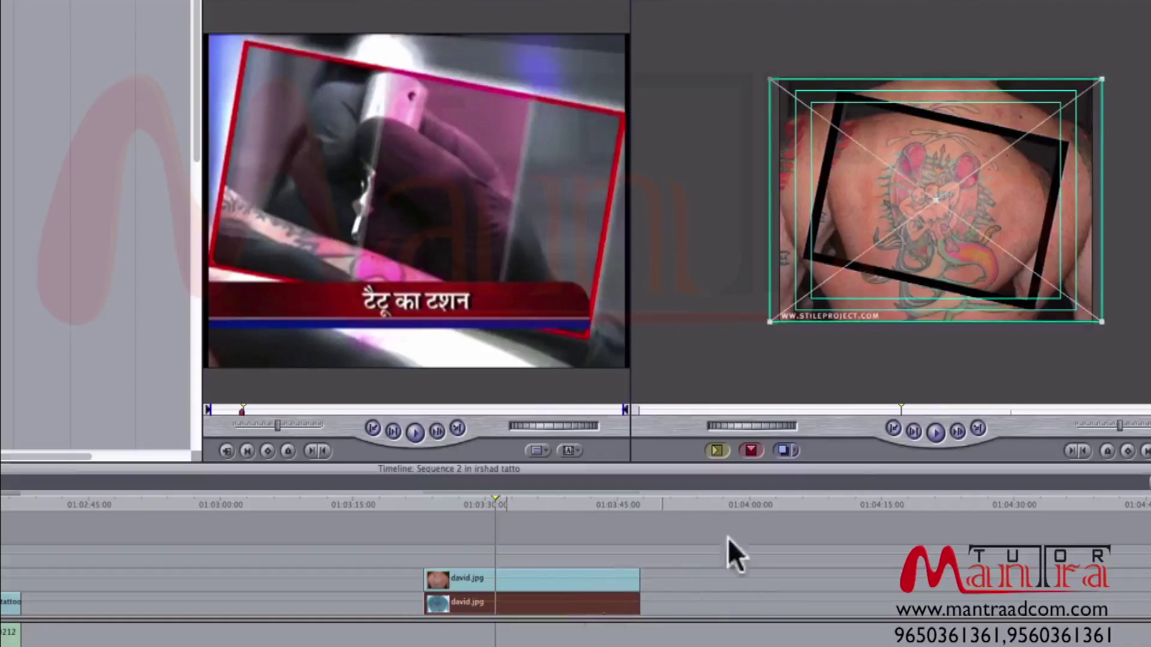
pyautogui.click(592, 580)
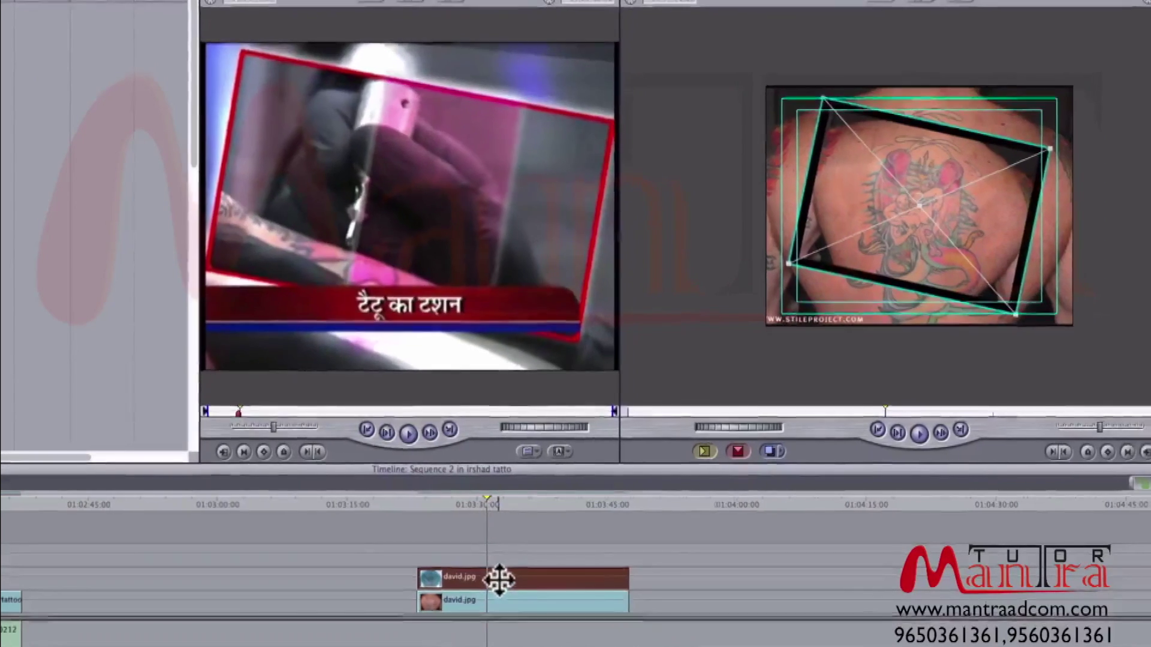
pyautogui.doubleClick(499, 579)
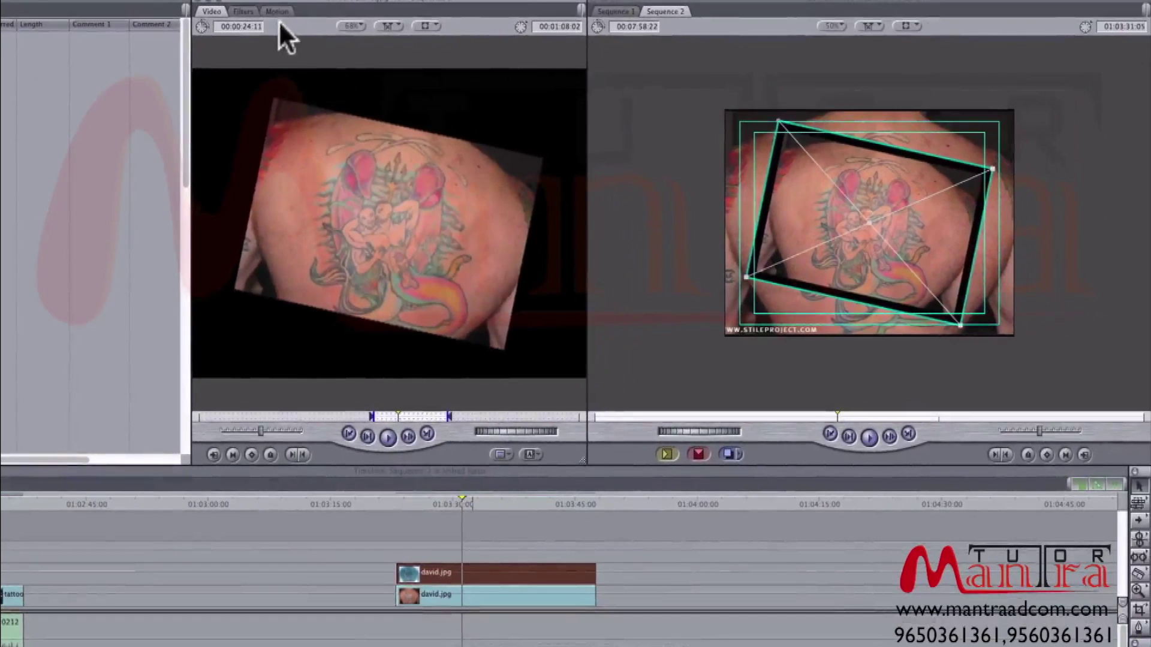
# Make the upper clip's Basic Border red and reduce its width to 38.
pyautogui.click(247, 12)
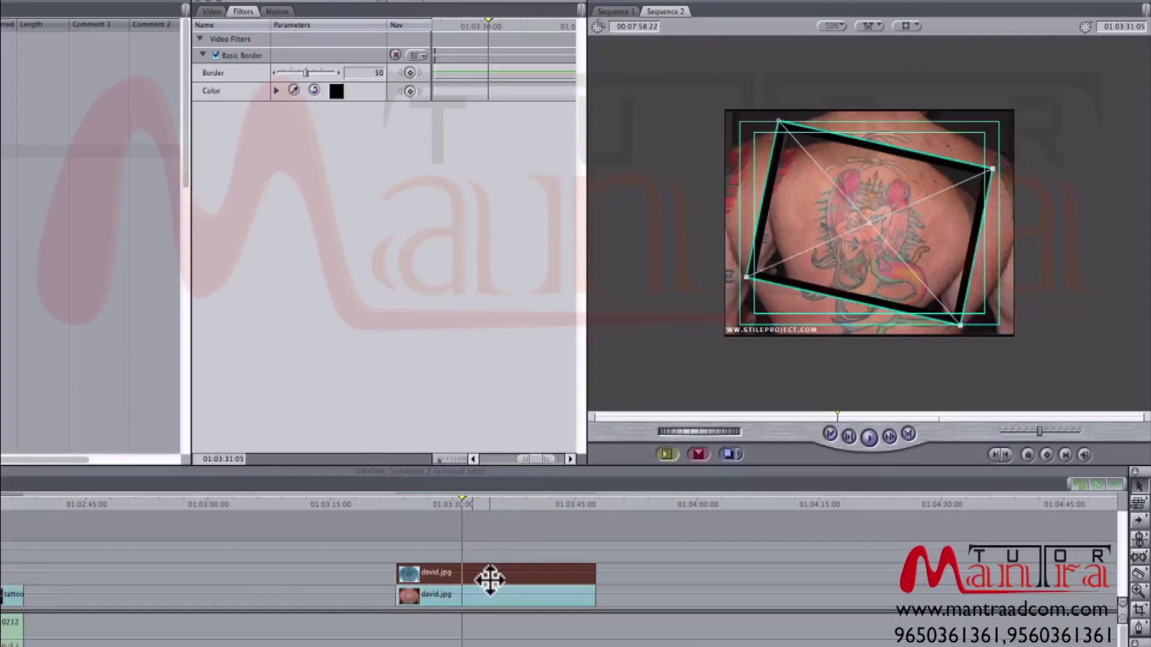
pyautogui.click(336, 90)
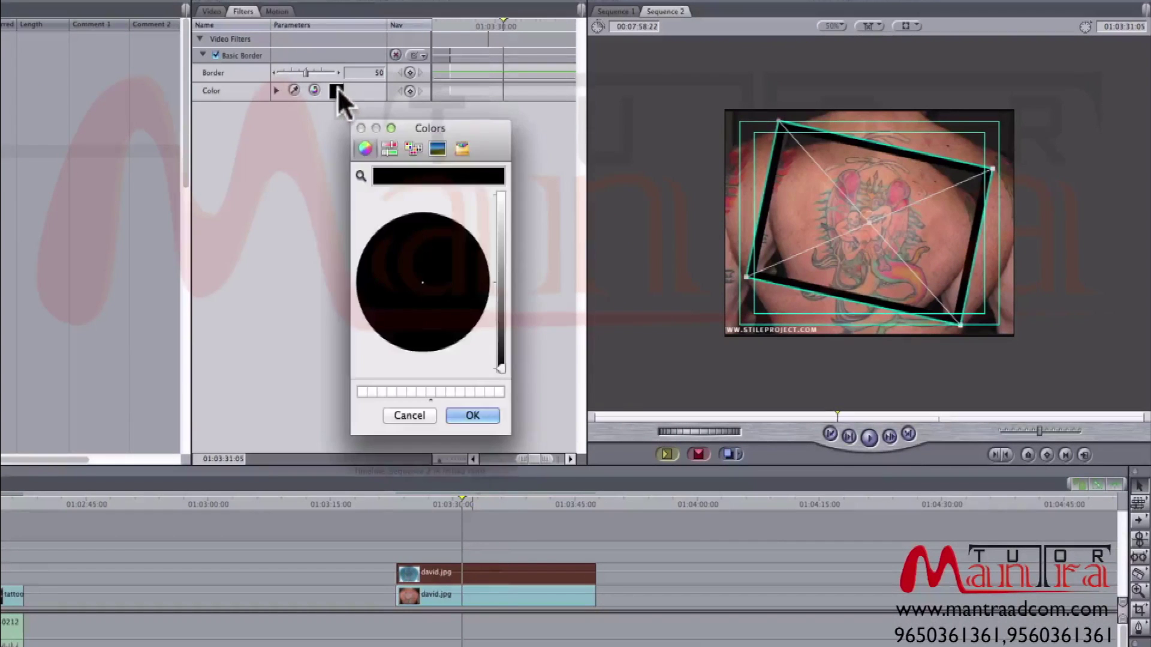
pyautogui.click(500, 194)
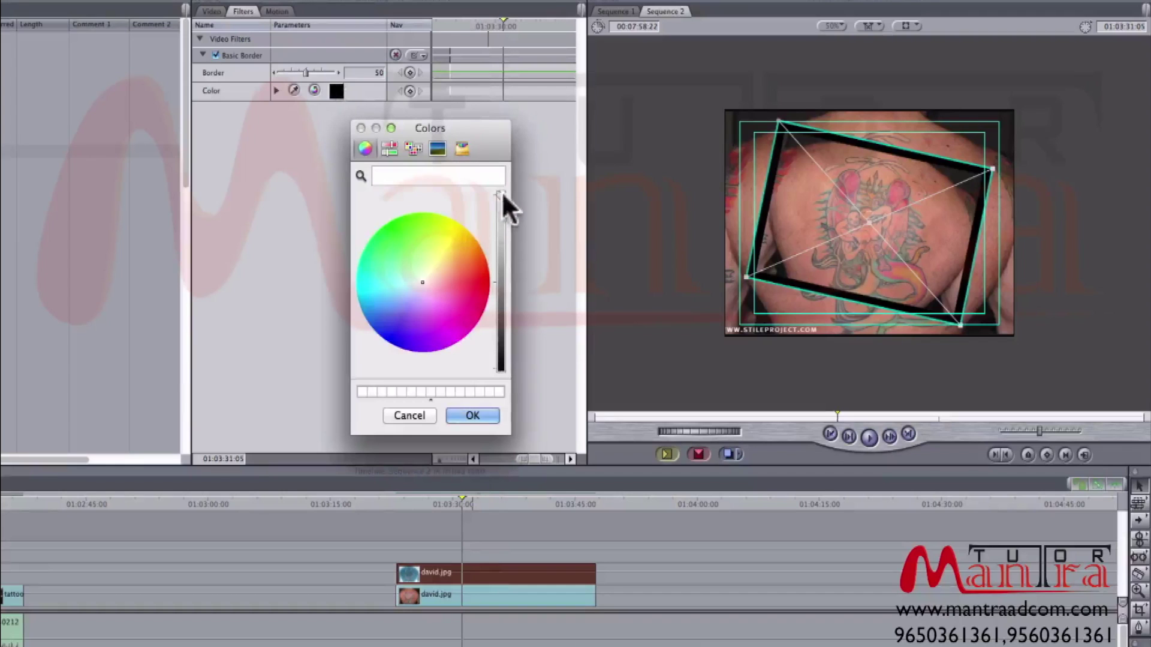
pyautogui.click(489, 282)
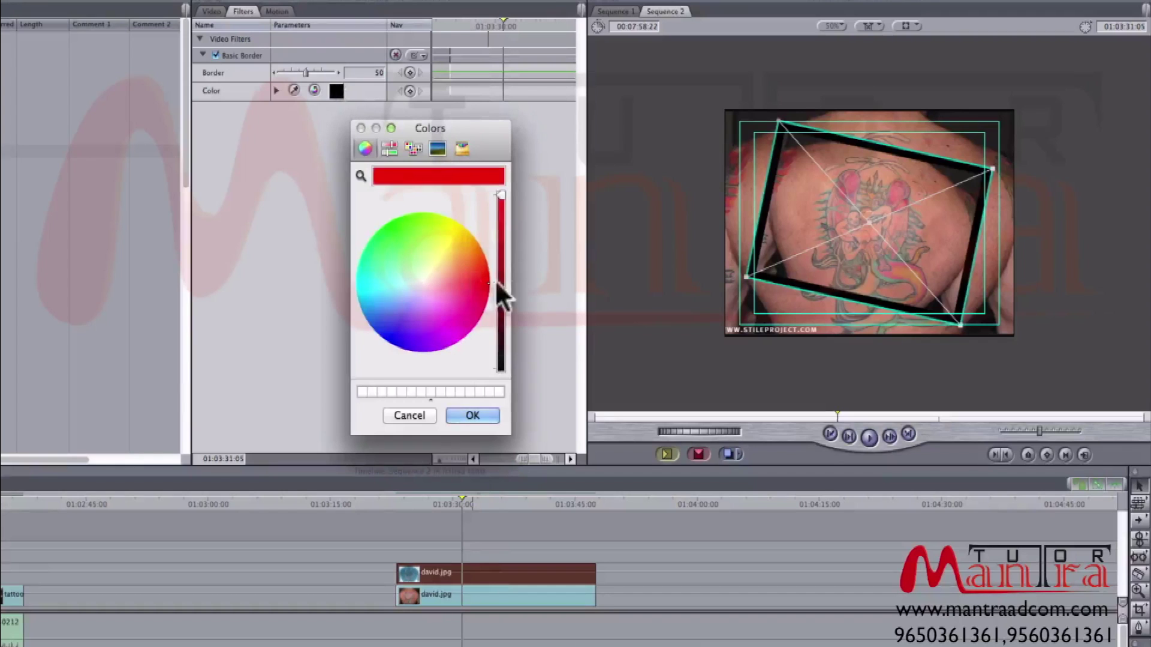
pyautogui.click(476, 413)
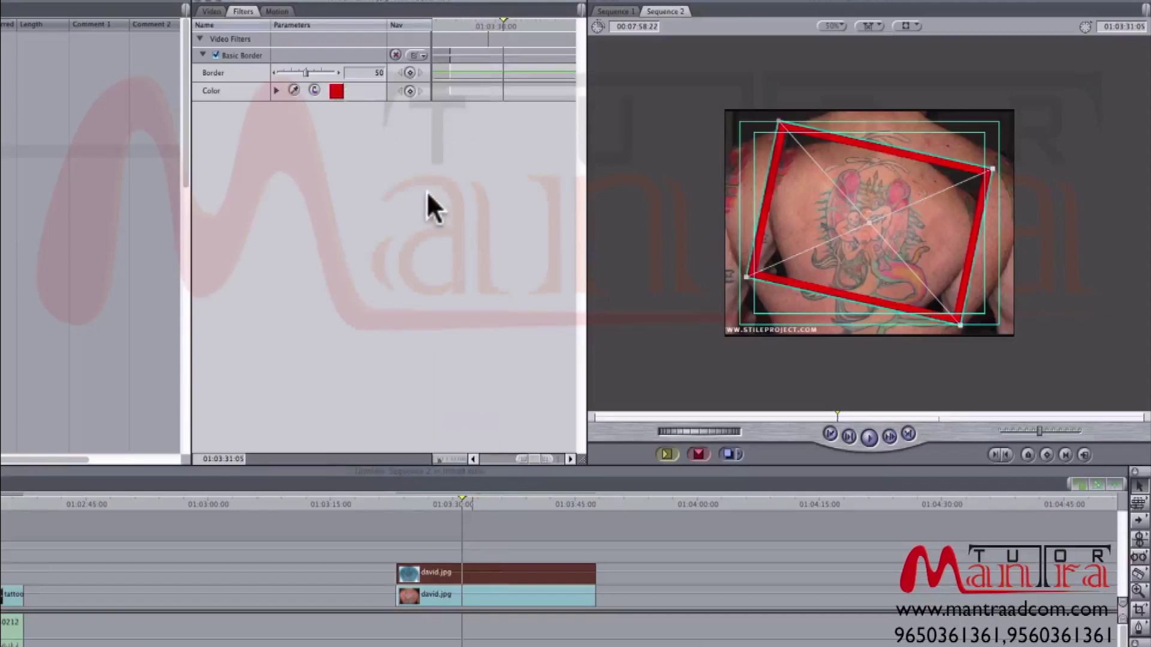
pyautogui.moveTo(306, 71); pyautogui.dragTo(299, 71)
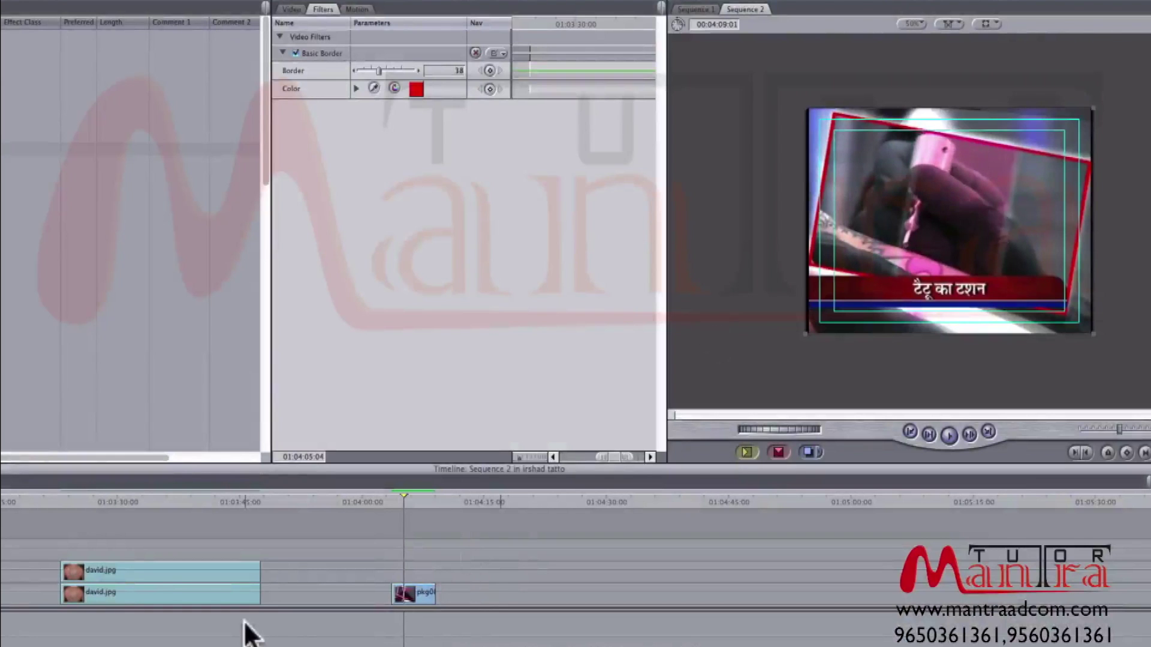
# Copy the red-bordered david.jpg clip onto the empty V3 track as a third layer.
pyautogui.click(136, 570)
pyautogui.moveTo(137, 570); pyautogui.dragTo(120, 542)
pyautogui.click(111, 502)
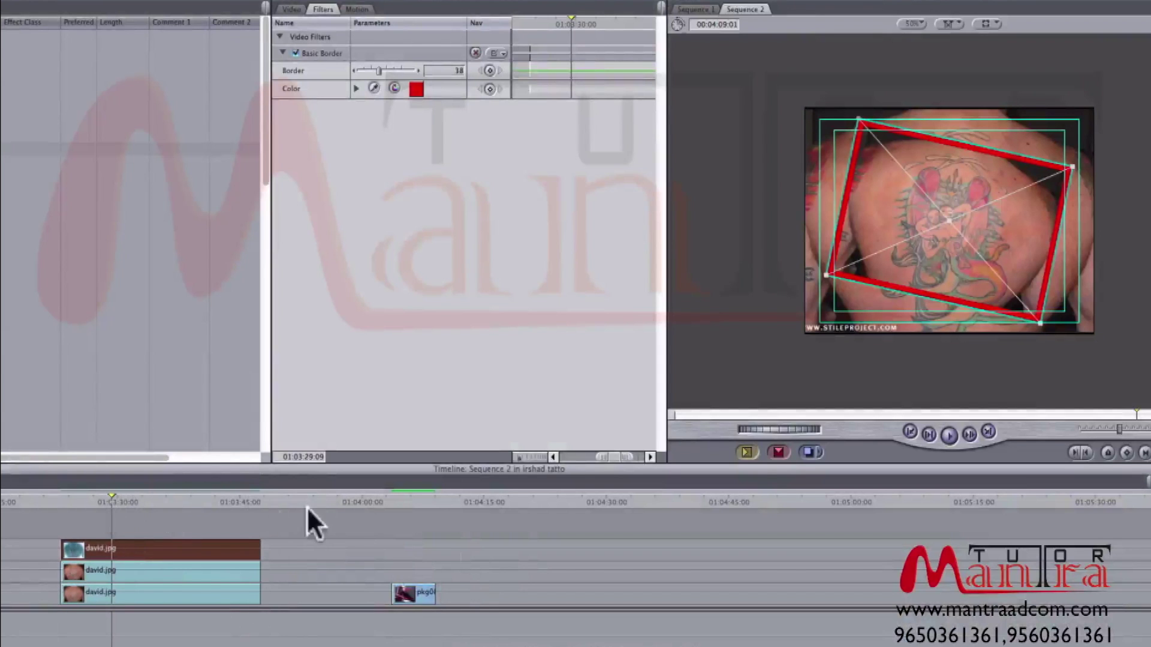
pyautogui.click(407, 499)
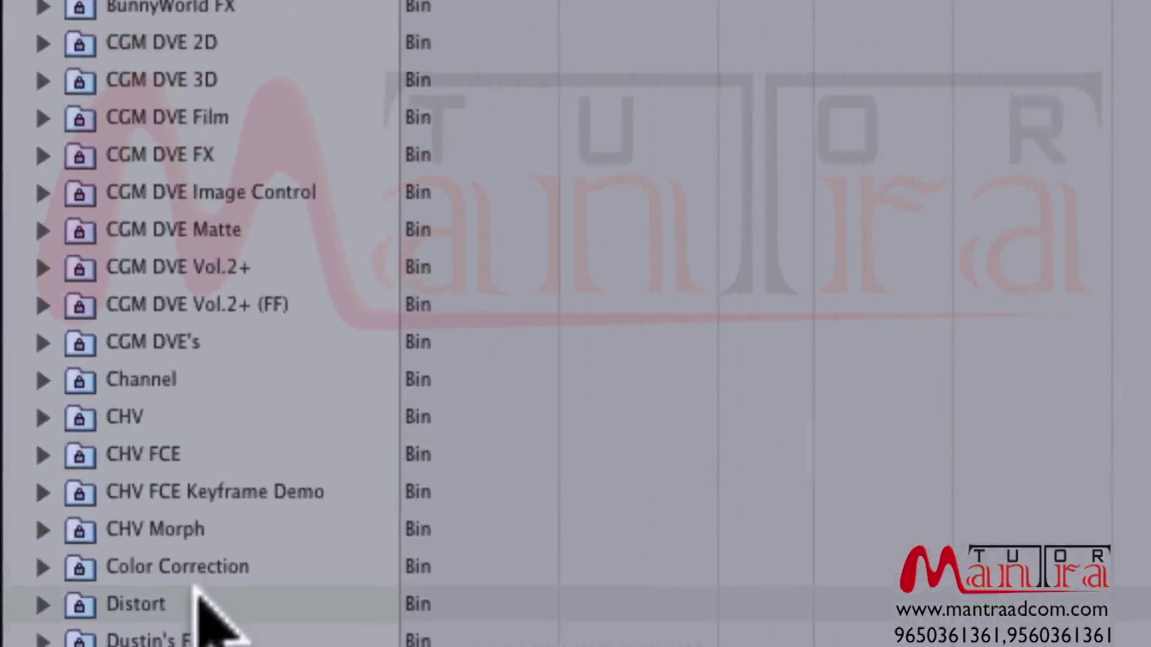
# Collapse the G Film group and expand the Image Control video filters.
pyautogui.scroll(-5, 198, 596)
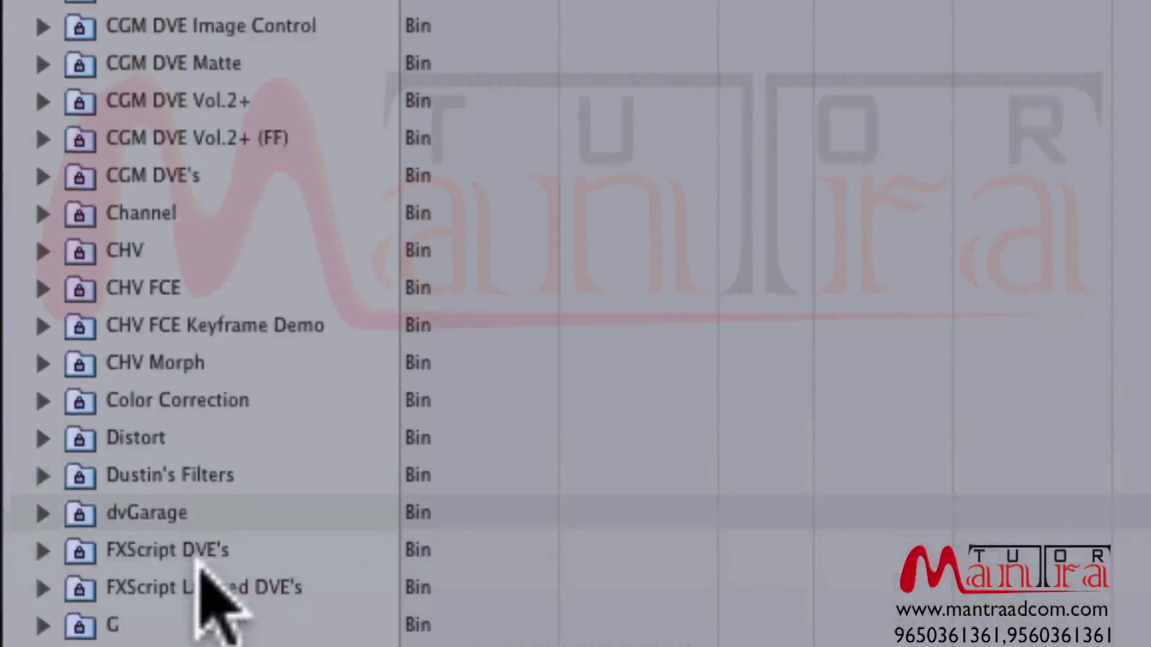
pyautogui.scroll(-4, 203, 585)
pyautogui.click(44, 496)
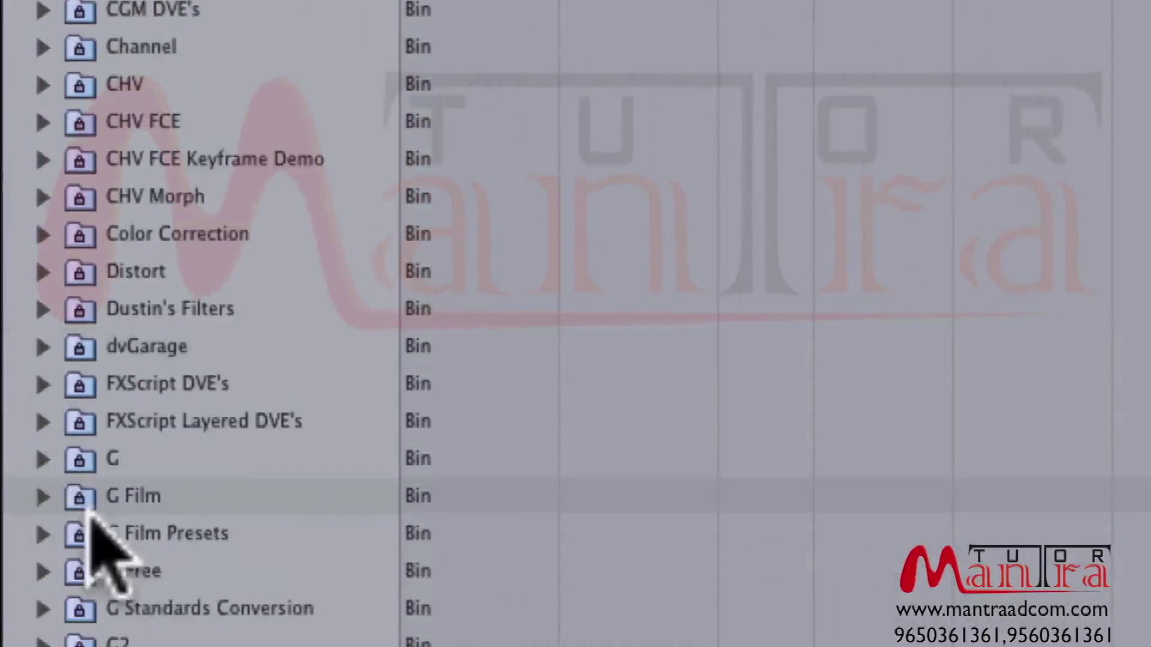
pyautogui.scroll(-4, 138, 543)
pyautogui.scroll(-8, 138, 542)
pyautogui.click(75, 267)
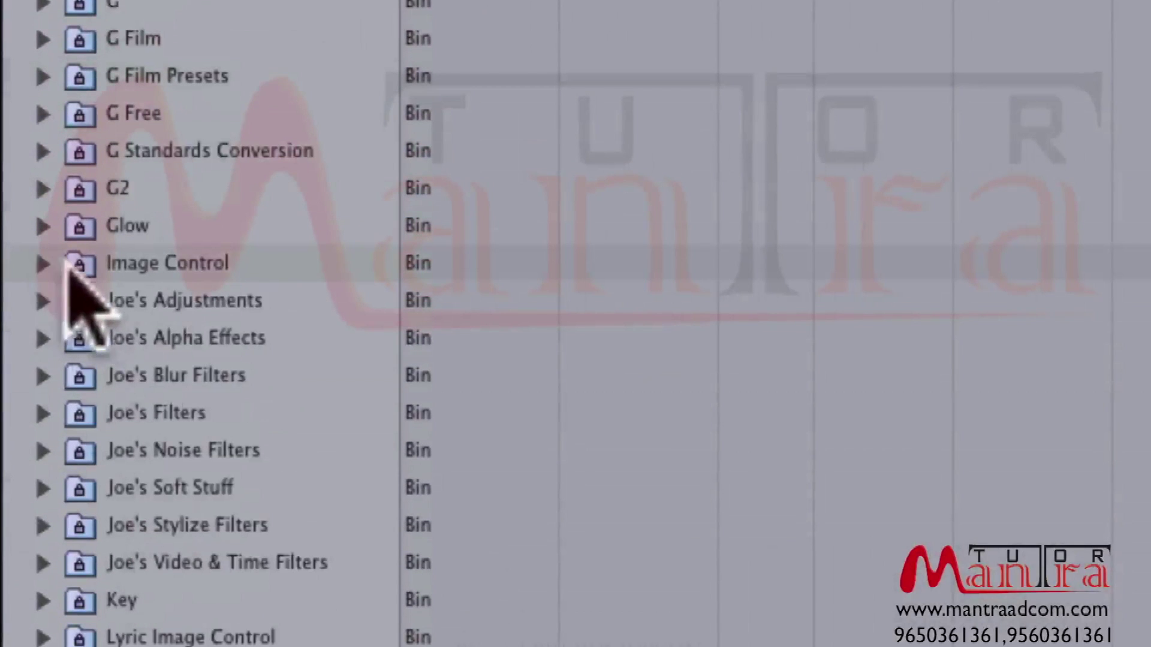
pyautogui.click(43, 263)
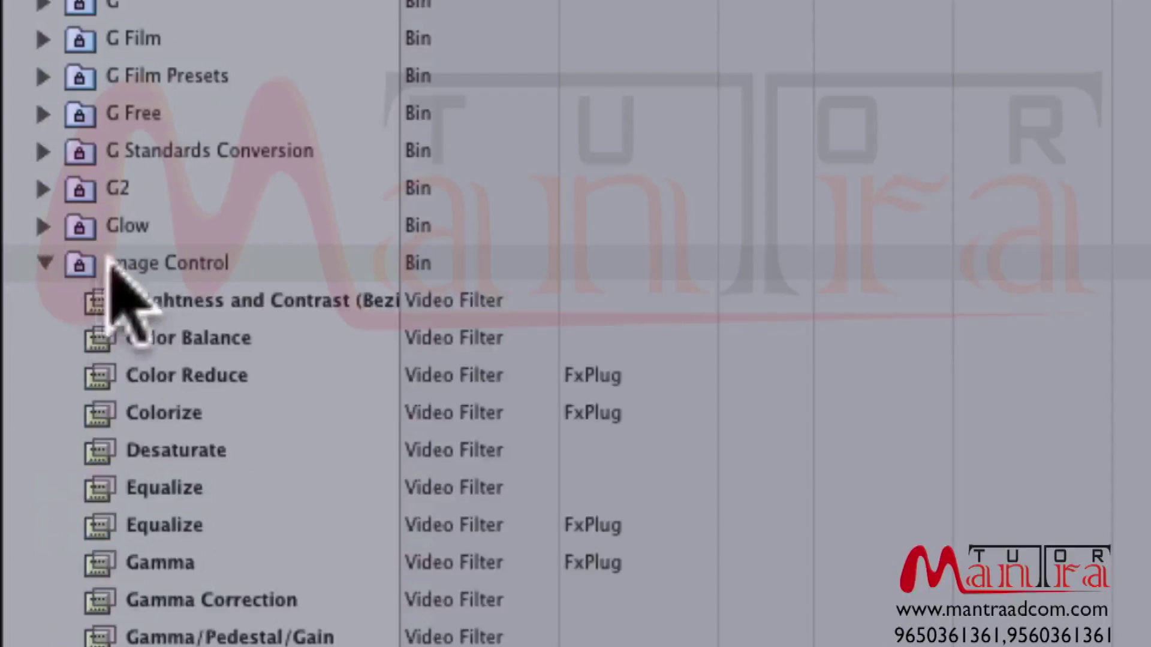
# Scroll the Image Control filters to locate and select Tint.
pyautogui.click(240, 375)
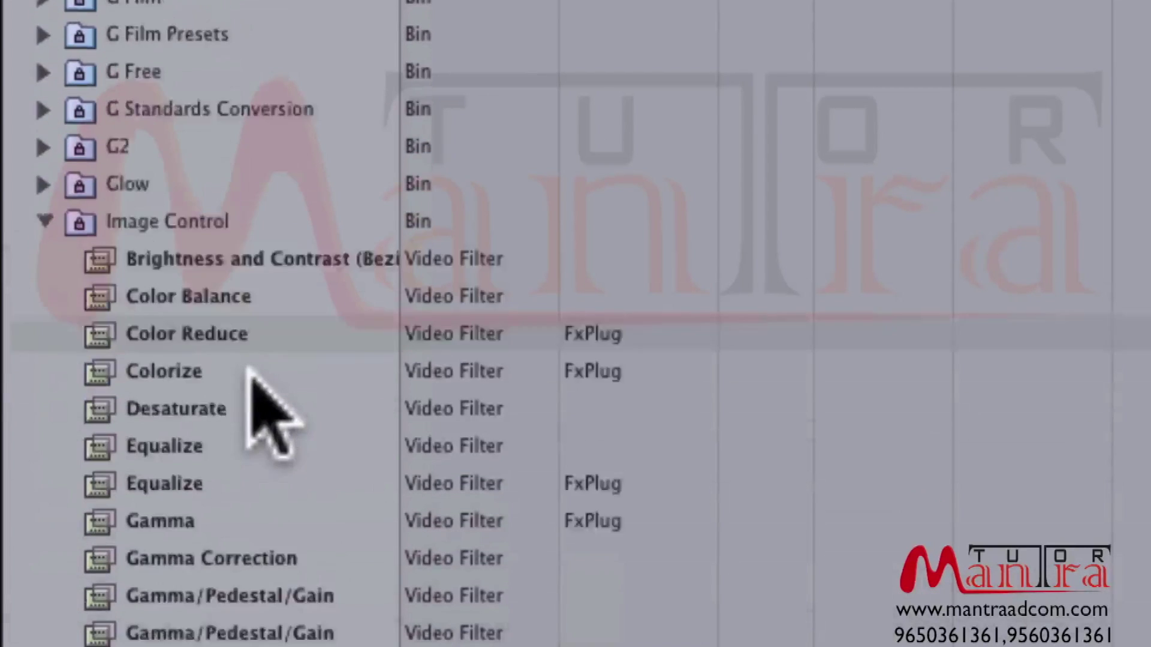
pyautogui.scroll(-5, 250, 373)
pyautogui.scroll(-5, 250, 374)
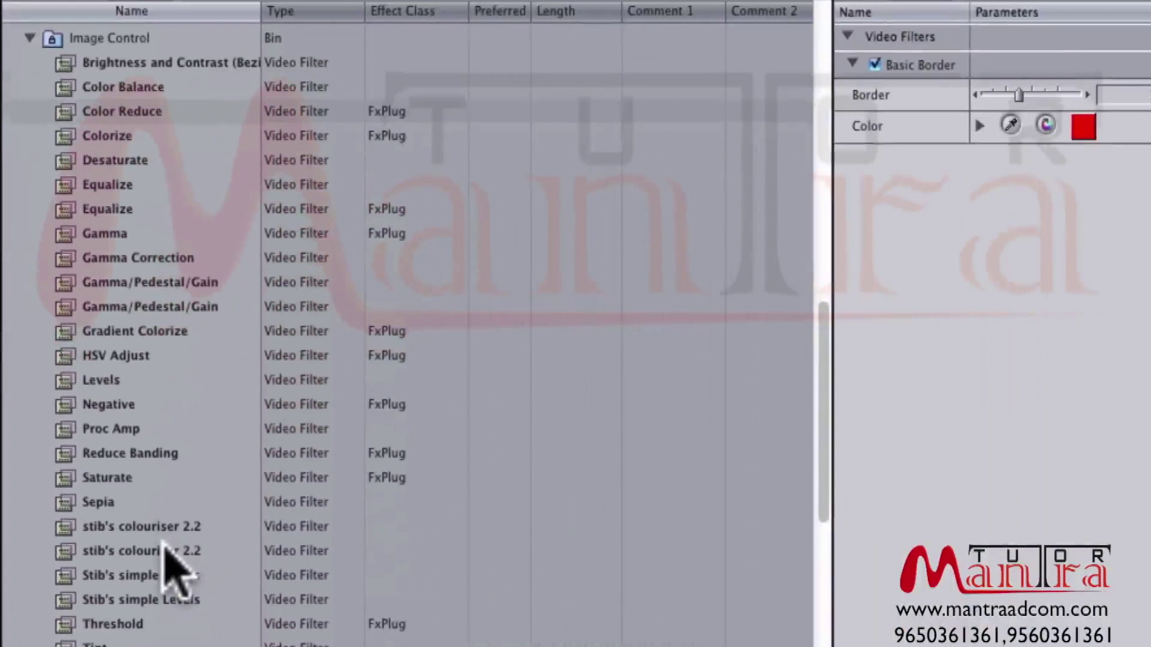
pyautogui.click(90, 642)
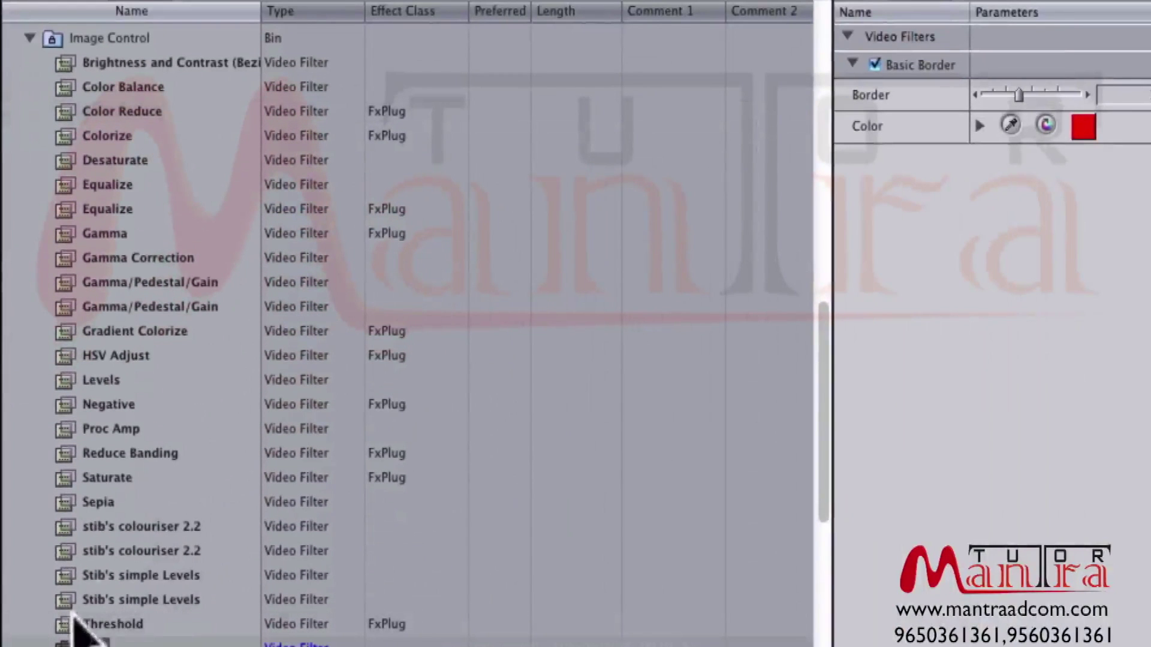
pyautogui.click(60, 506)
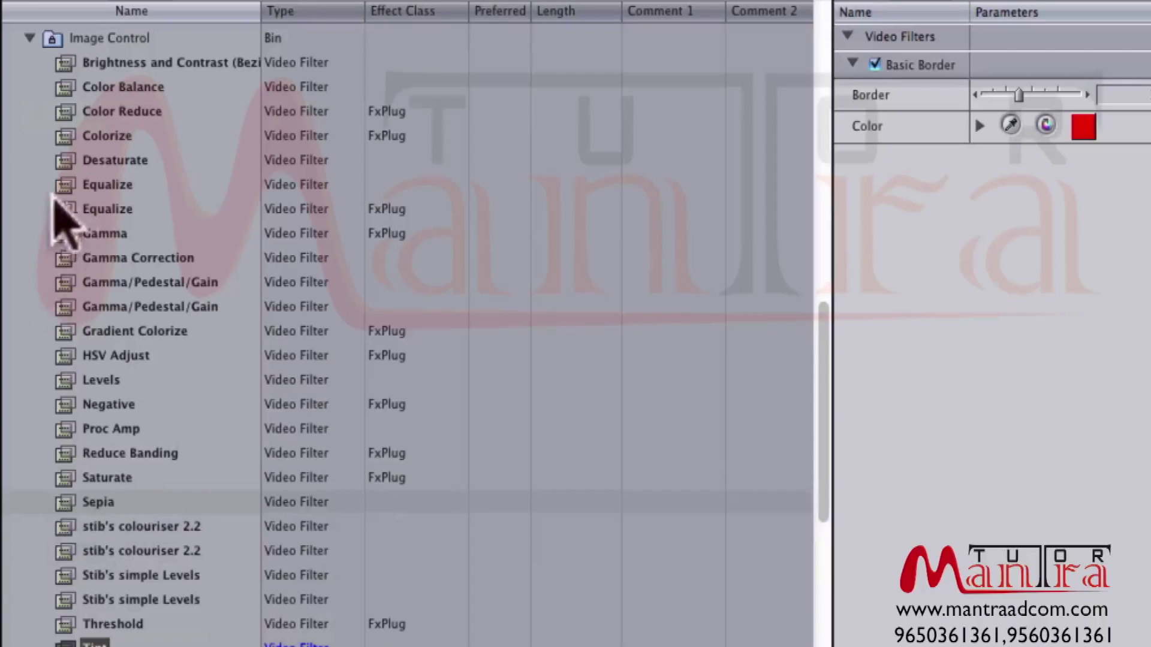
pyautogui.click(87, 403)
pyautogui.click(69, 160)
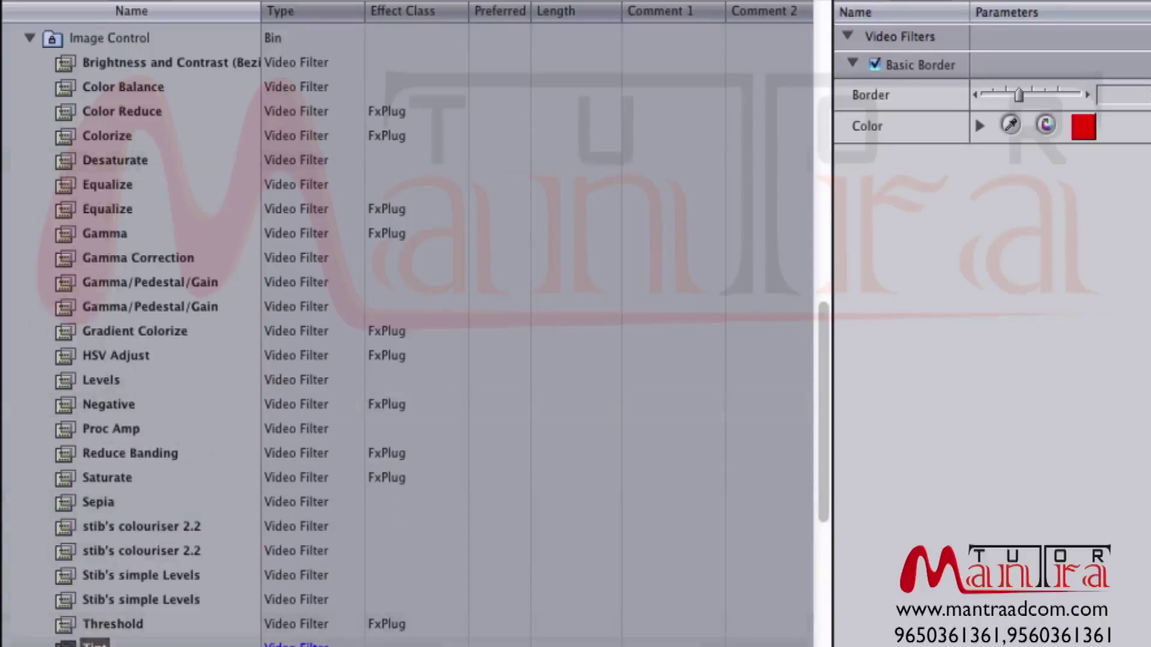
# Apply the Tint filter to the top david.jpg clip and open its settings.
pyautogui.moveTo(75, 642); pyautogui.dragTo(614, 528)
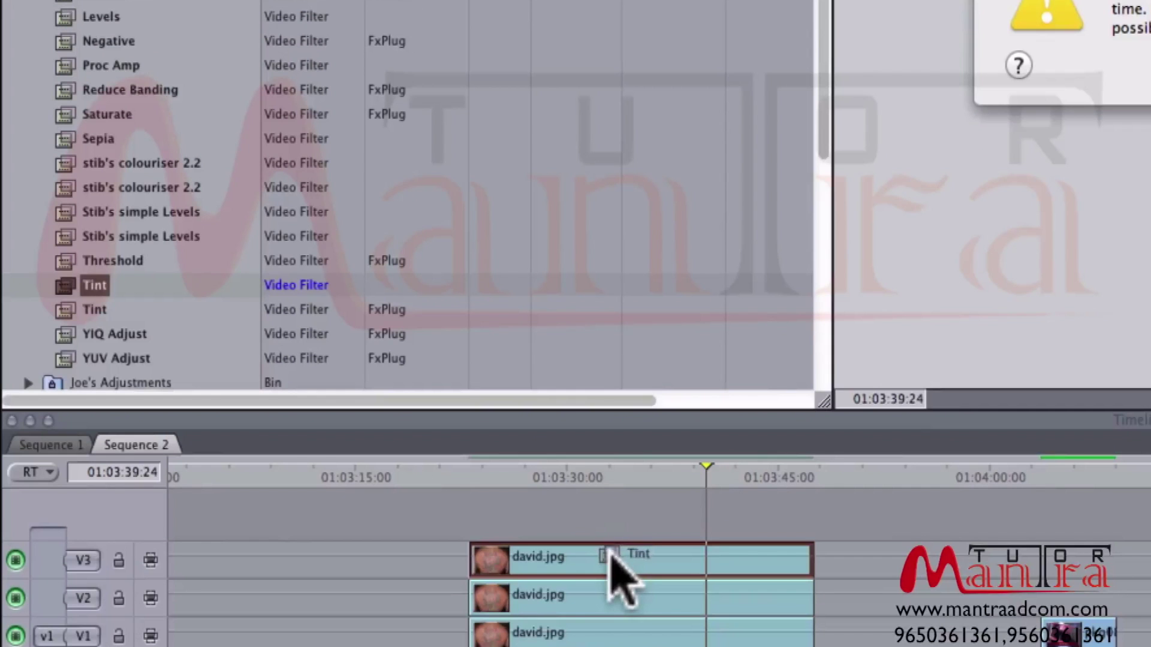
pyautogui.moveTo(610, 552); pyautogui.dragTo(614, 558)
pyautogui.doubleClick(573, 561)
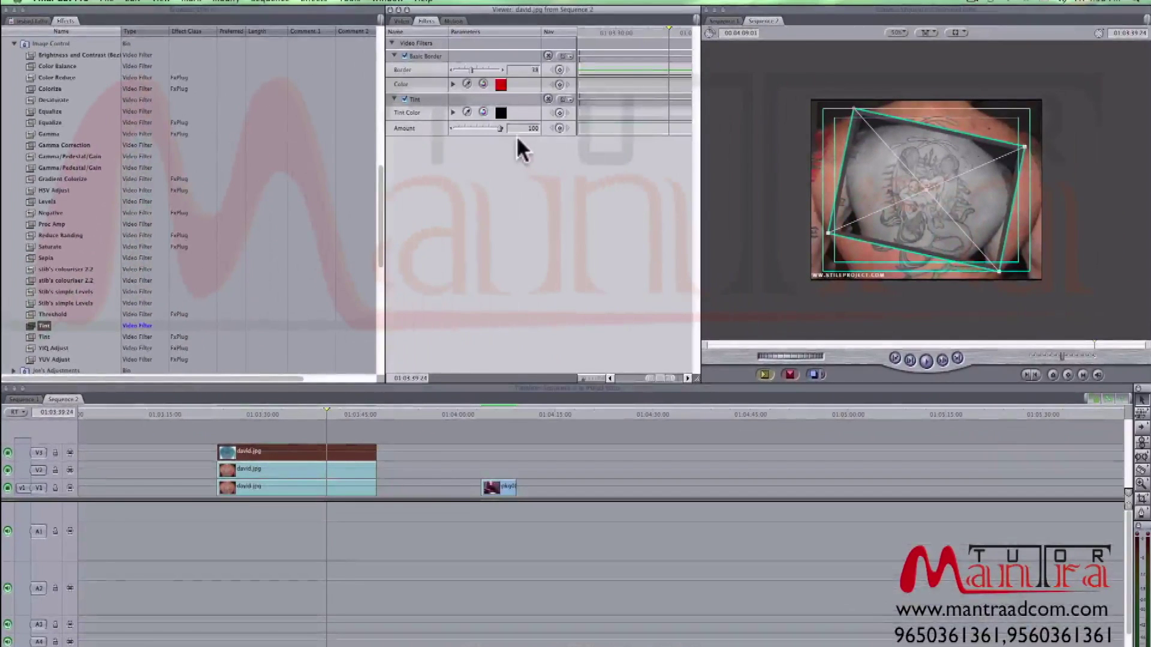
# Set the Tint colour to pale pink in the colour picker.
pyautogui.click(501, 113)
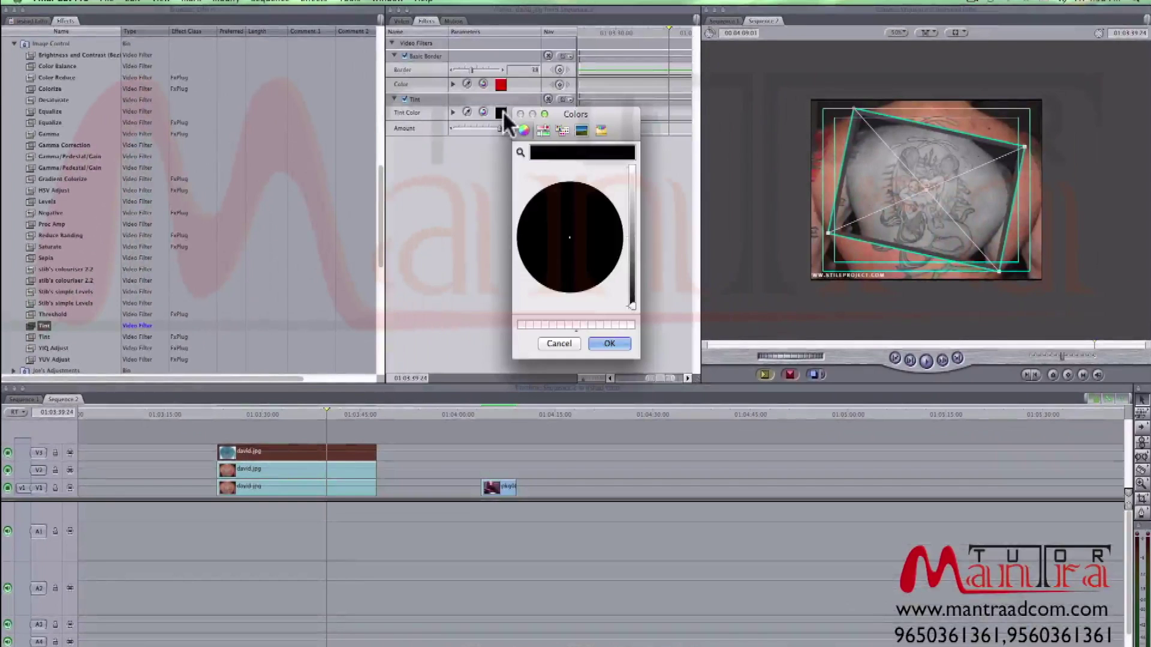
pyautogui.click(633, 181)
pyautogui.click(604, 225)
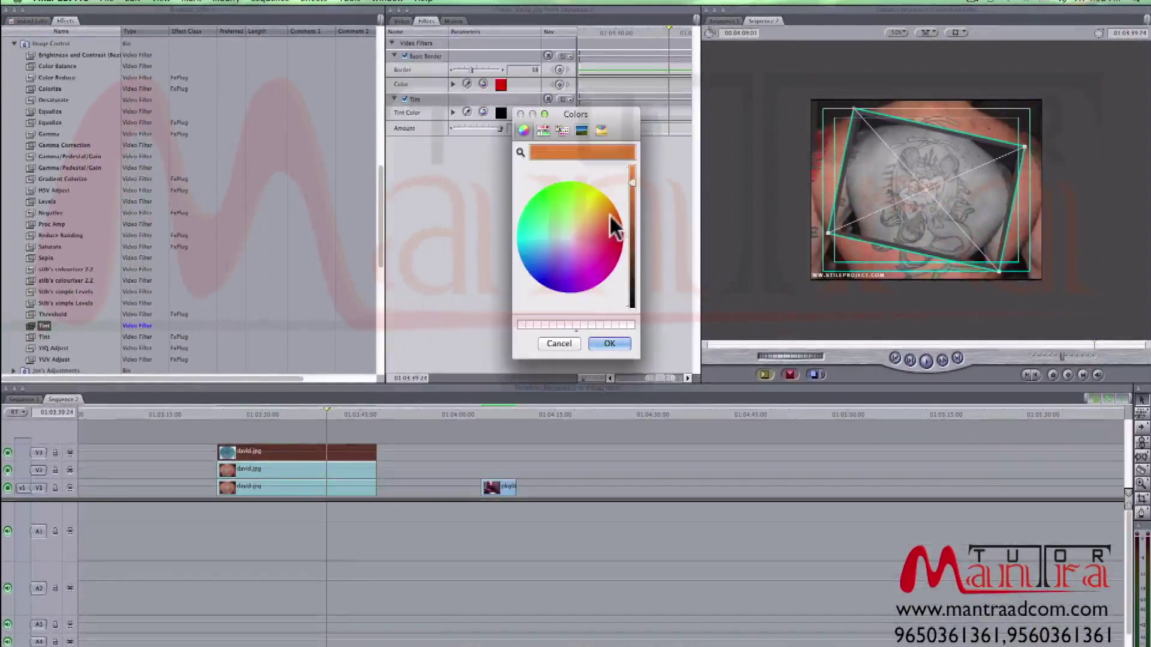
pyautogui.click(604, 206)
pyautogui.click(582, 243)
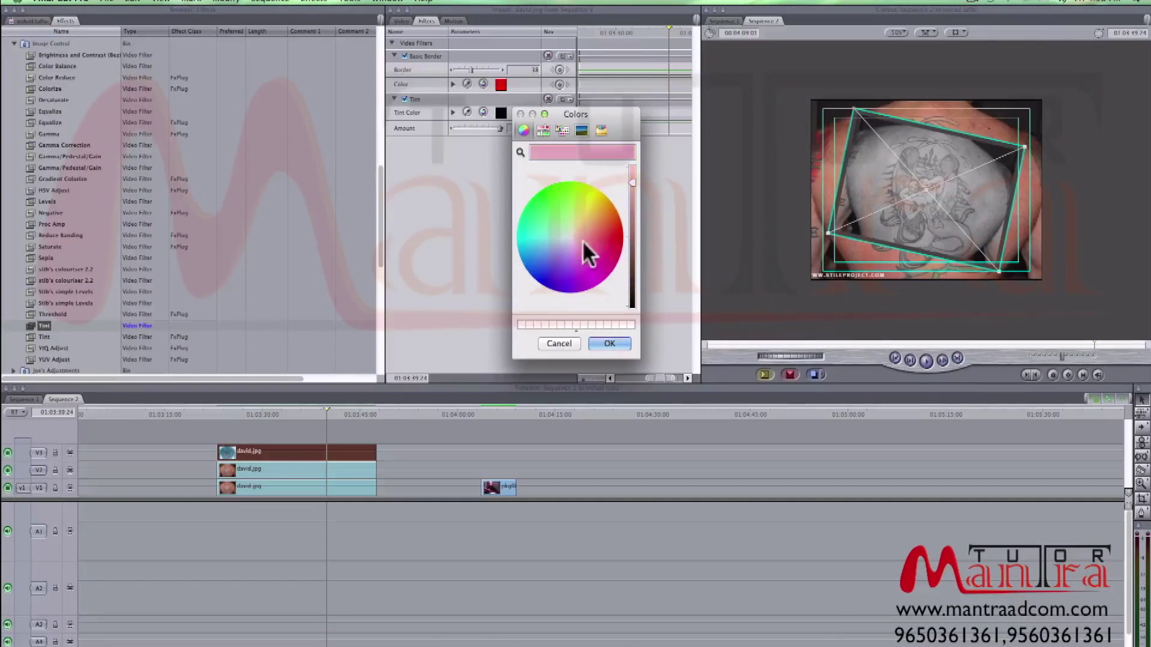
pyautogui.click(603, 349)
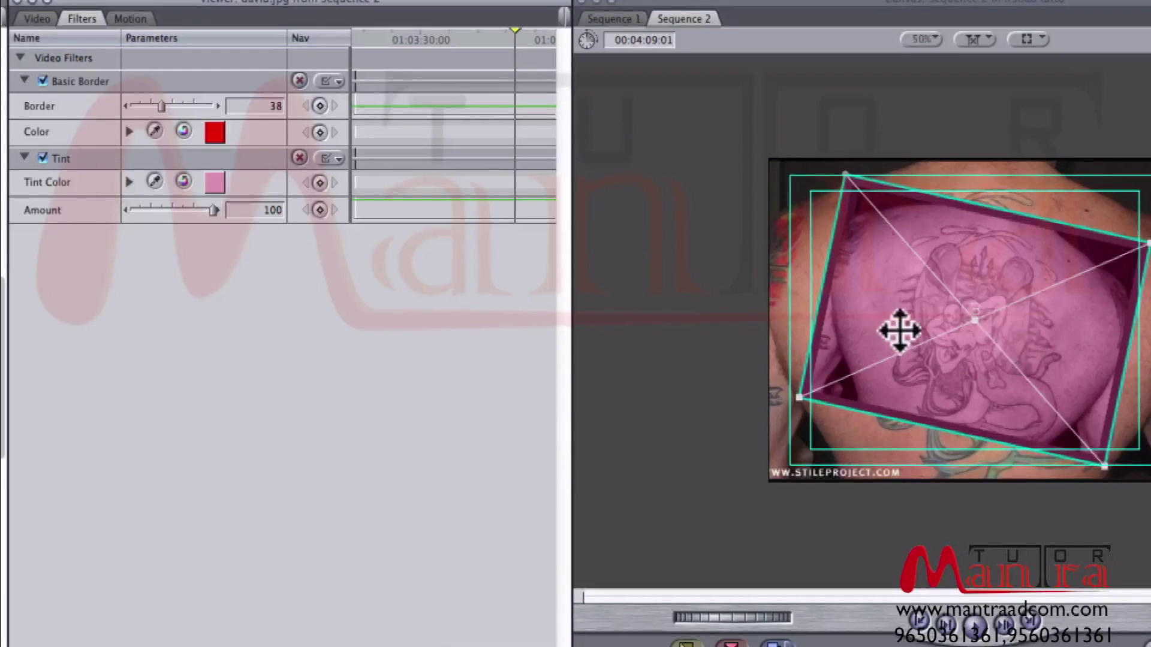
# Move Basic Border below Tint in the top clip's filters, then select the V2 clip.
pyautogui.moveTo(84, 84); pyautogui.dragTo(78, 252)
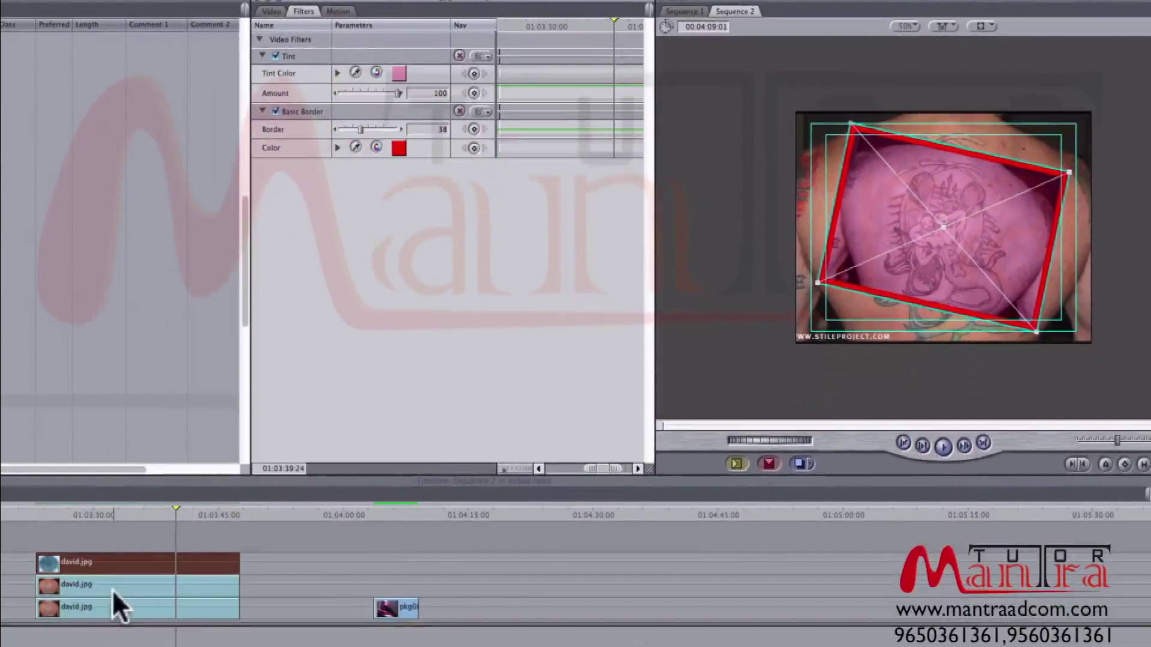
pyautogui.click(114, 590)
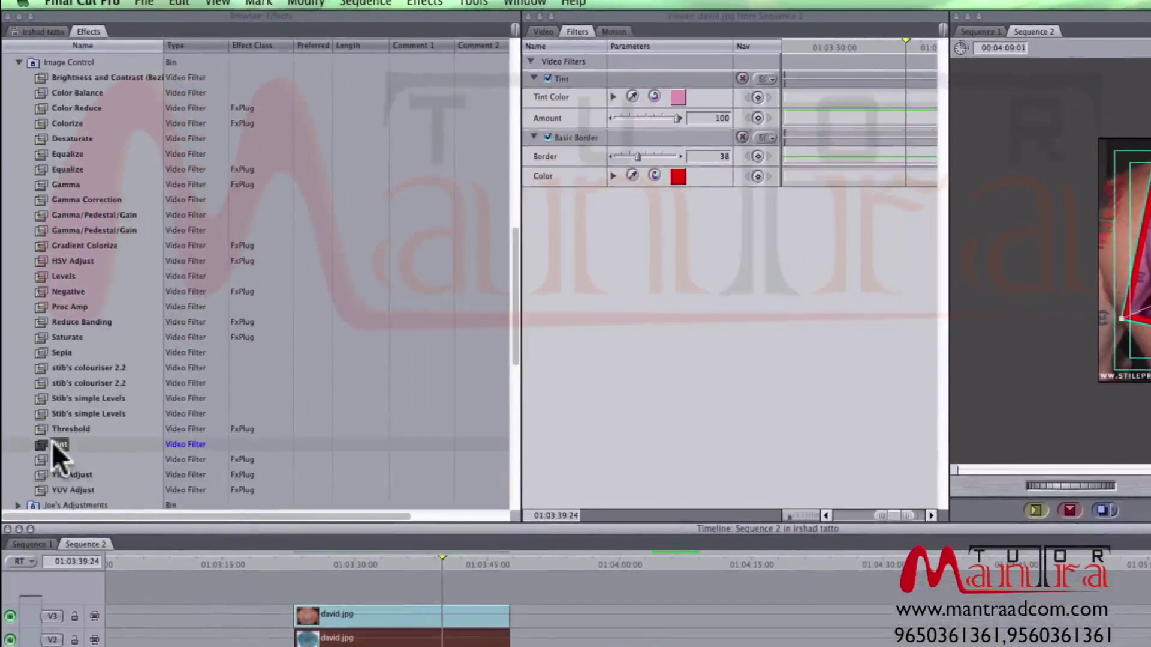
# Apply Tint to the middle david.jpg clip and zoom the timeline at the clips' start.
pyautogui.moveTo(52, 441); pyautogui.dragTo(336, 642)
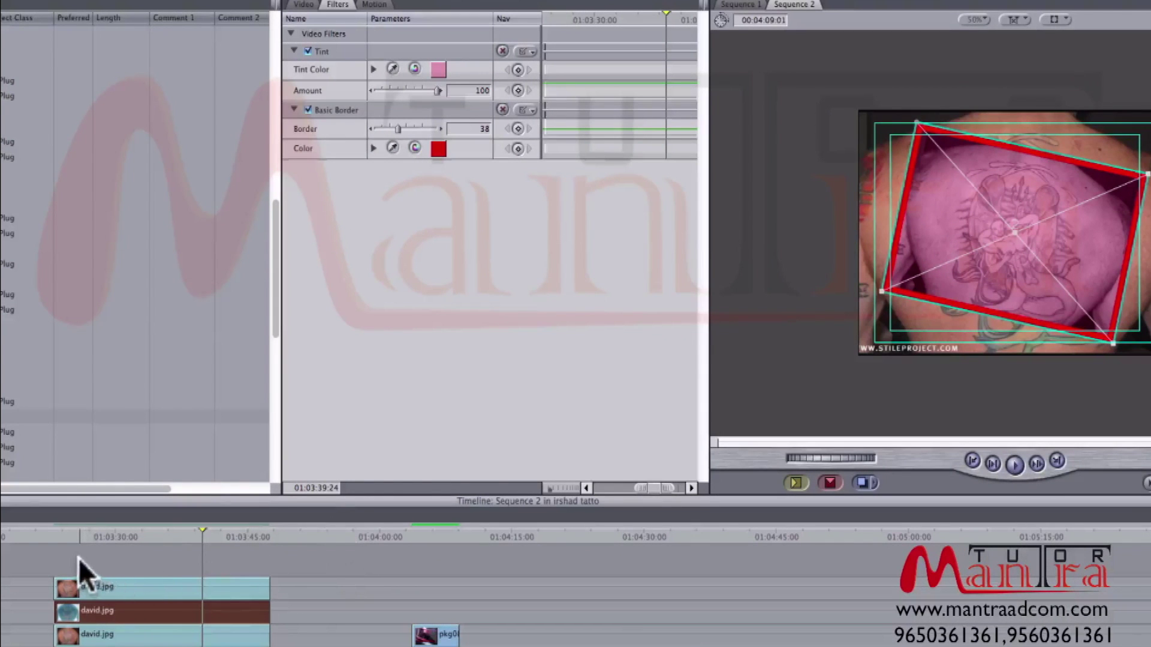
pyautogui.click(66, 531)
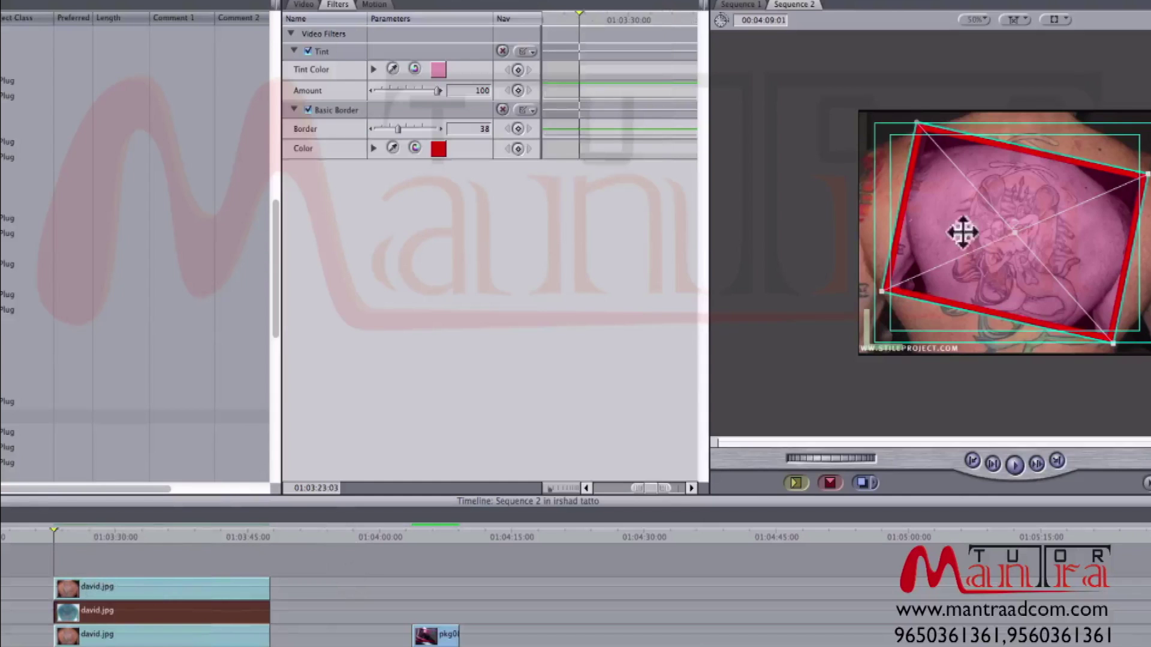
pyautogui.click(190, 582)
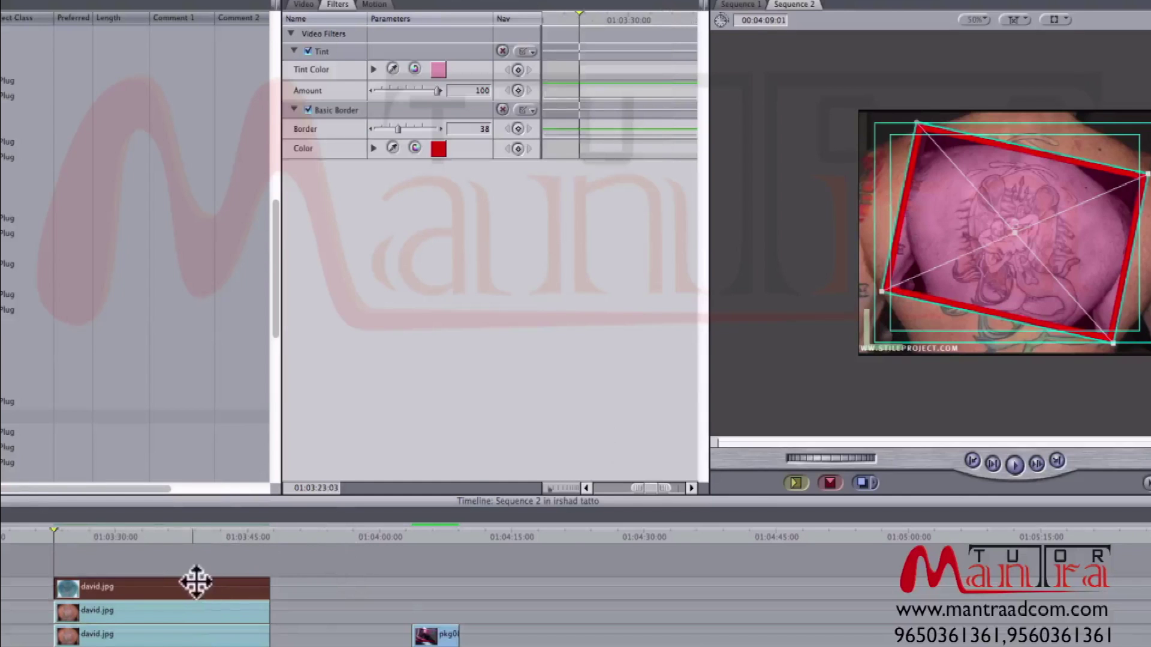
pyautogui.press('super+equal')
pyautogui.press('super+equal')
# Play back the stacked effects, stop, and return to the clip start.
pyautogui.press('l')
pyautogui.press('l')
pyautogui.press('l')
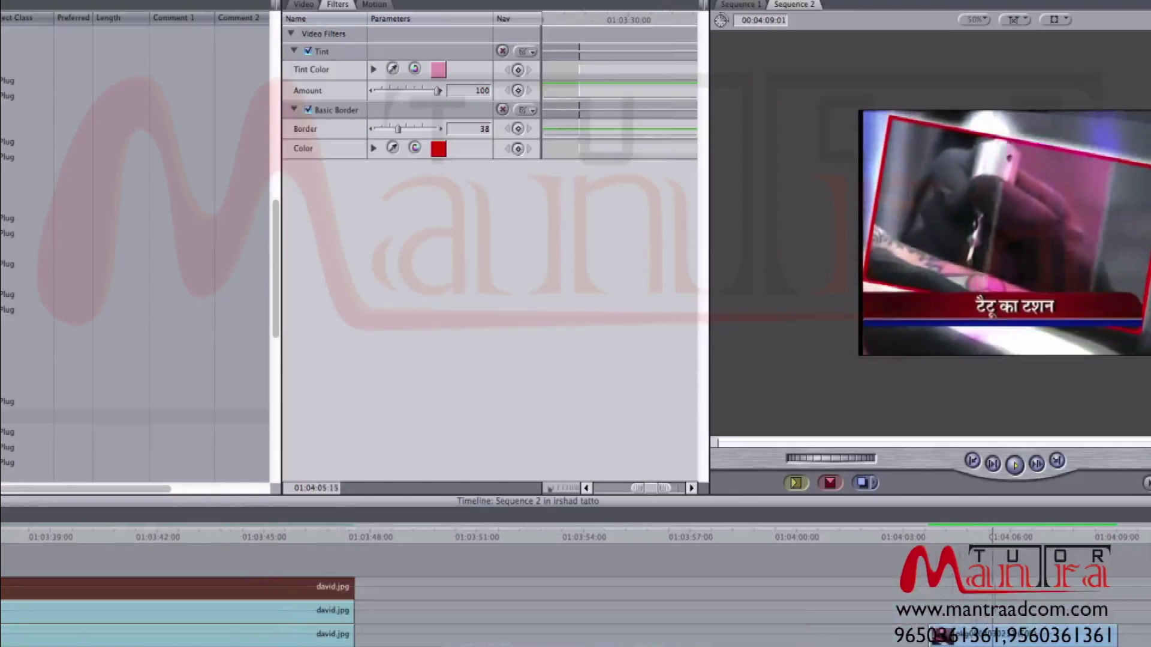
pyautogui.press('k')
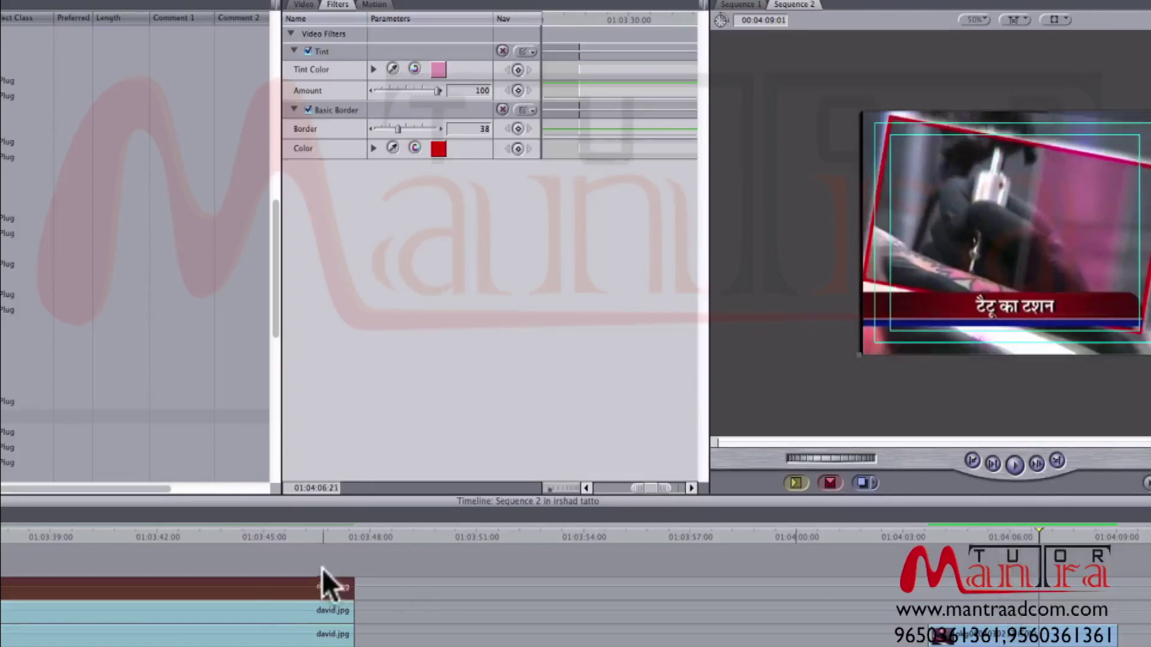
pyautogui.press('Up')
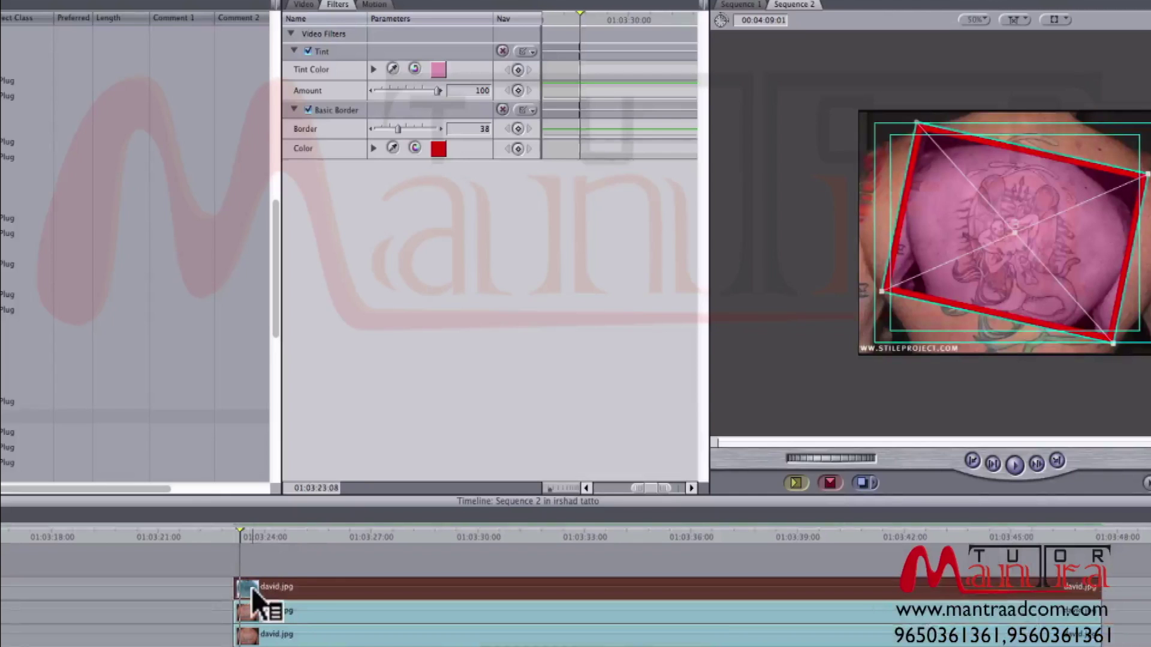
# Crop the top david.jpg clip Left 27 and Right 29 in the Motion tab.
pyautogui.click(251, 587)
pyautogui.doubleClick(255, 586)
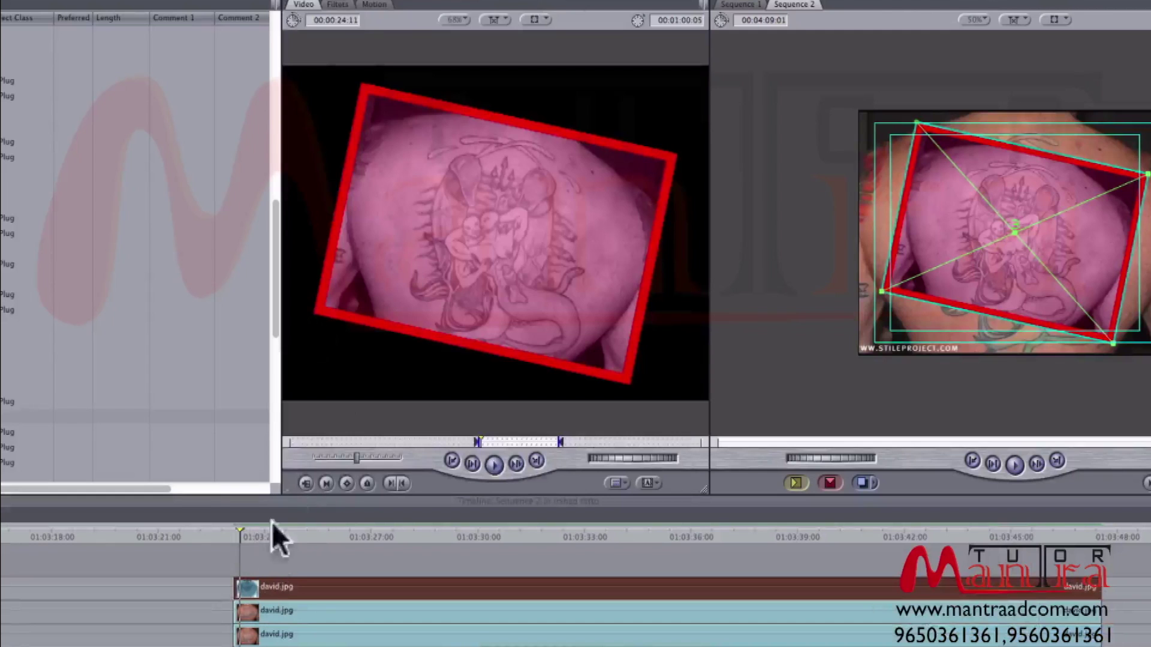
pyautogui.click(374, 5)
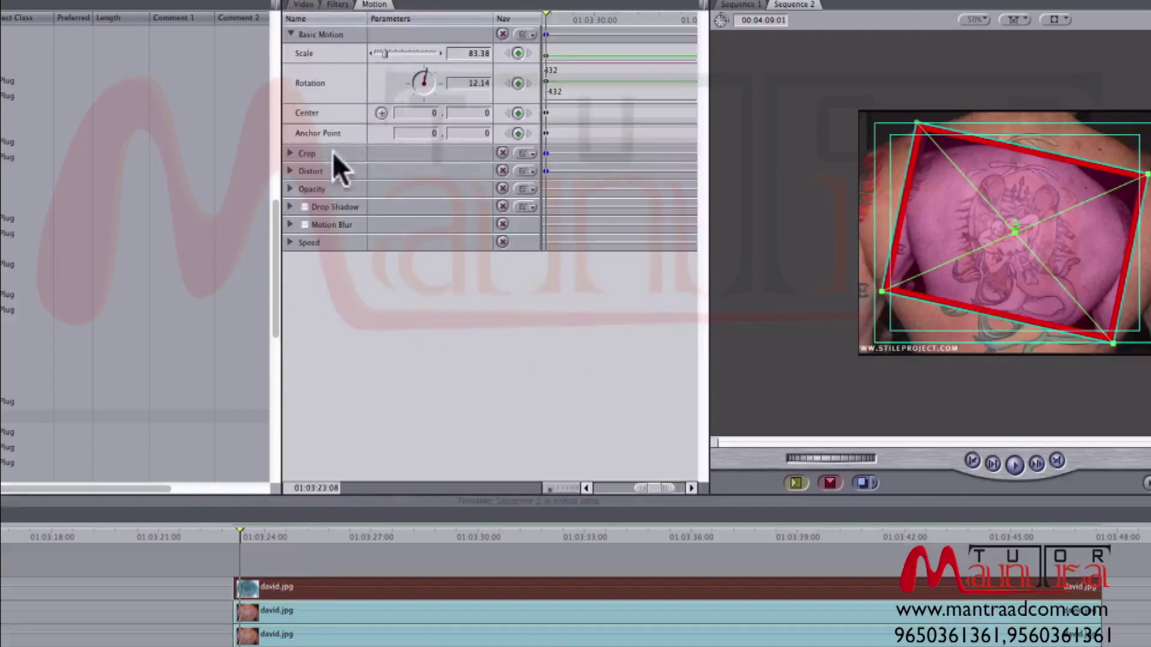
pyautogui.click(290, 153)
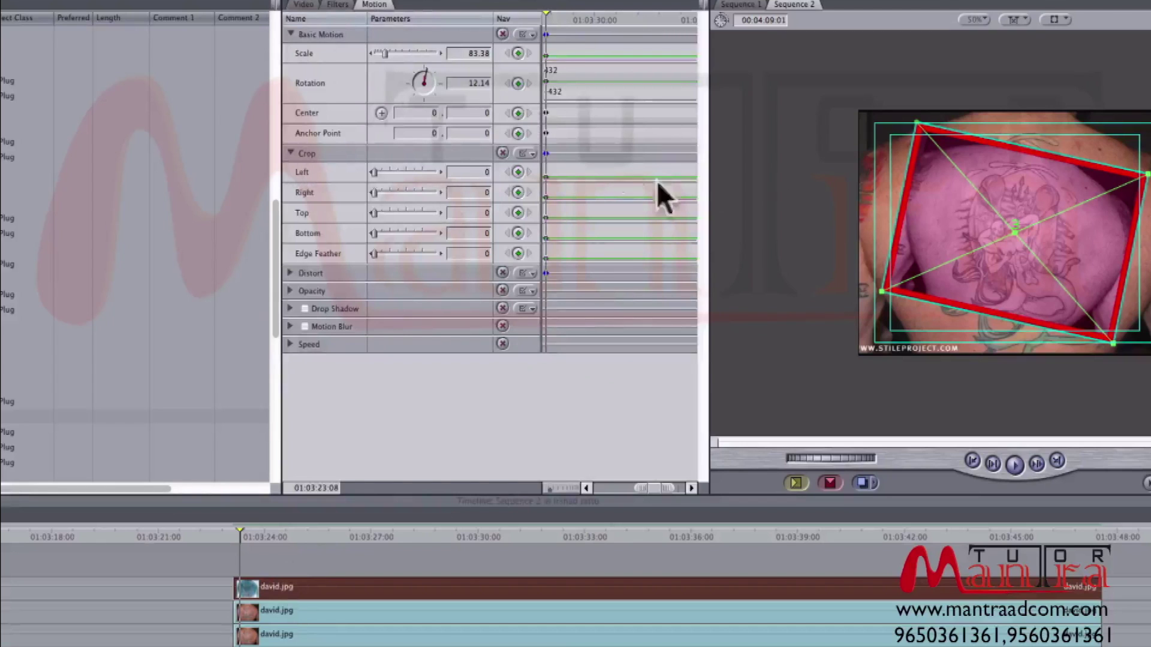
pyautogui.moveTo(377, 170); pyautogui.dragTo(391, 172)
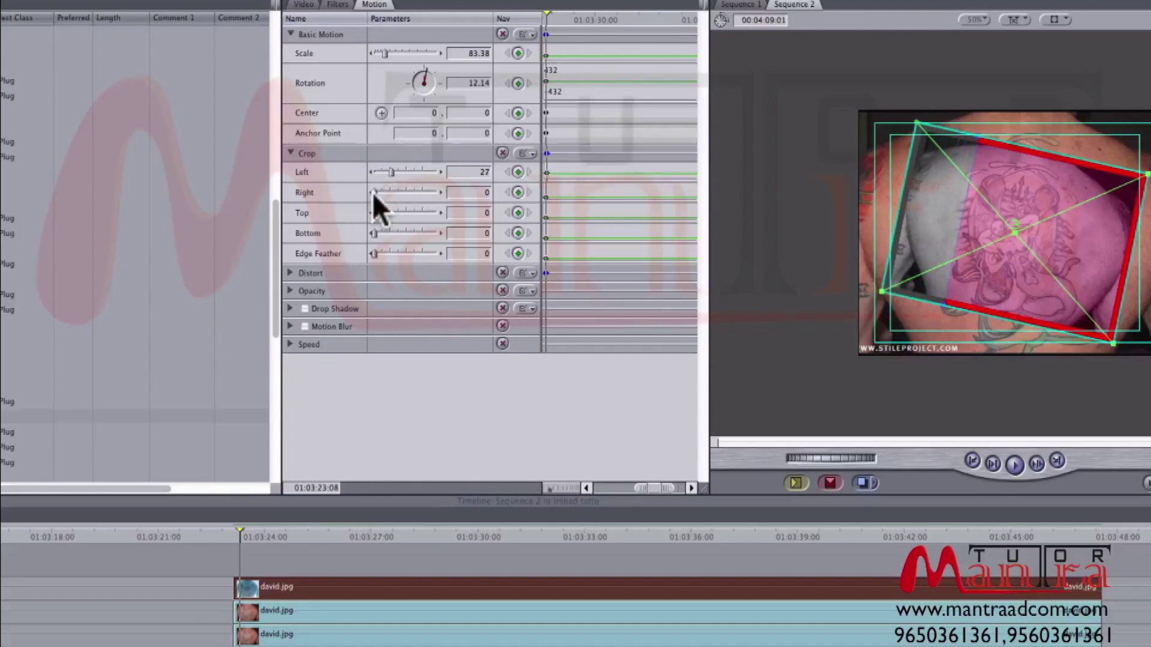
pyautogui.moveTo(373, 191); pyautogui.dragTo(391, 189)
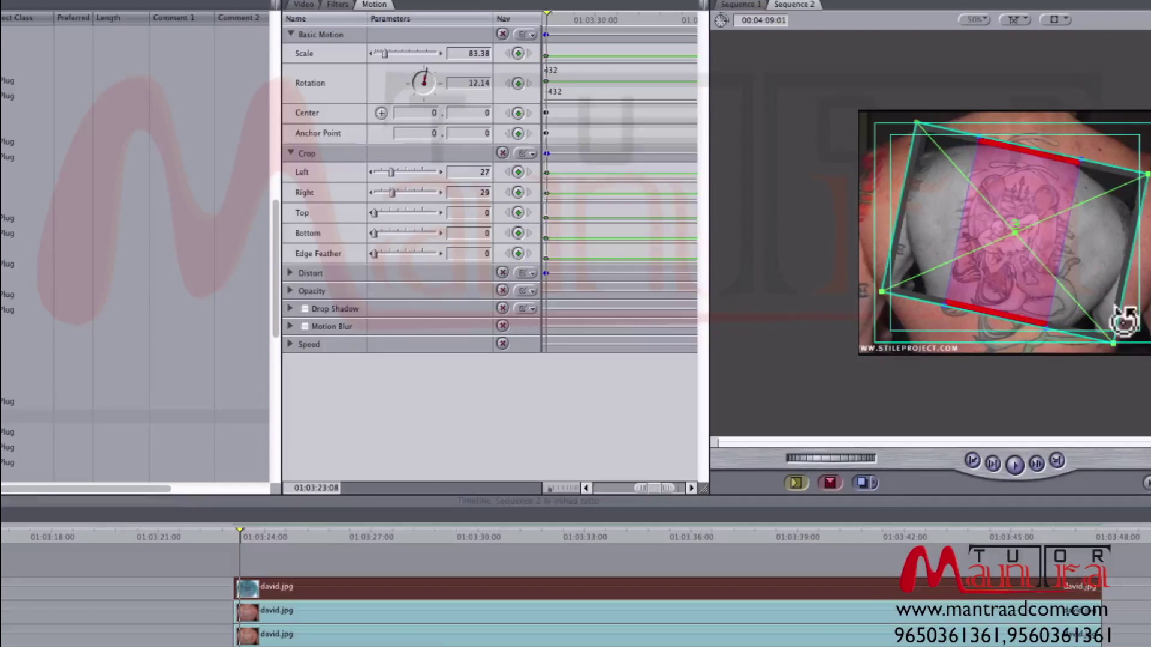
pyautogui.doubleClick(393, 610)
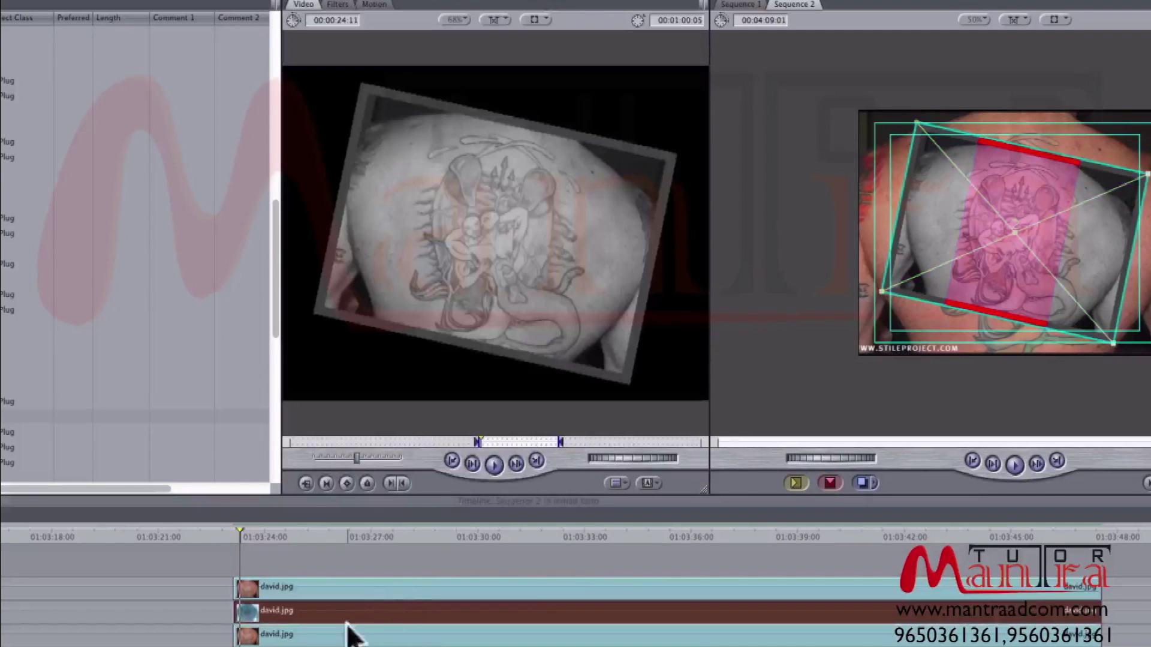
# Move Basic Border below Tint in the middle david.jpg clip's filters to restore its red border.
pyautogui.click(346, 6)
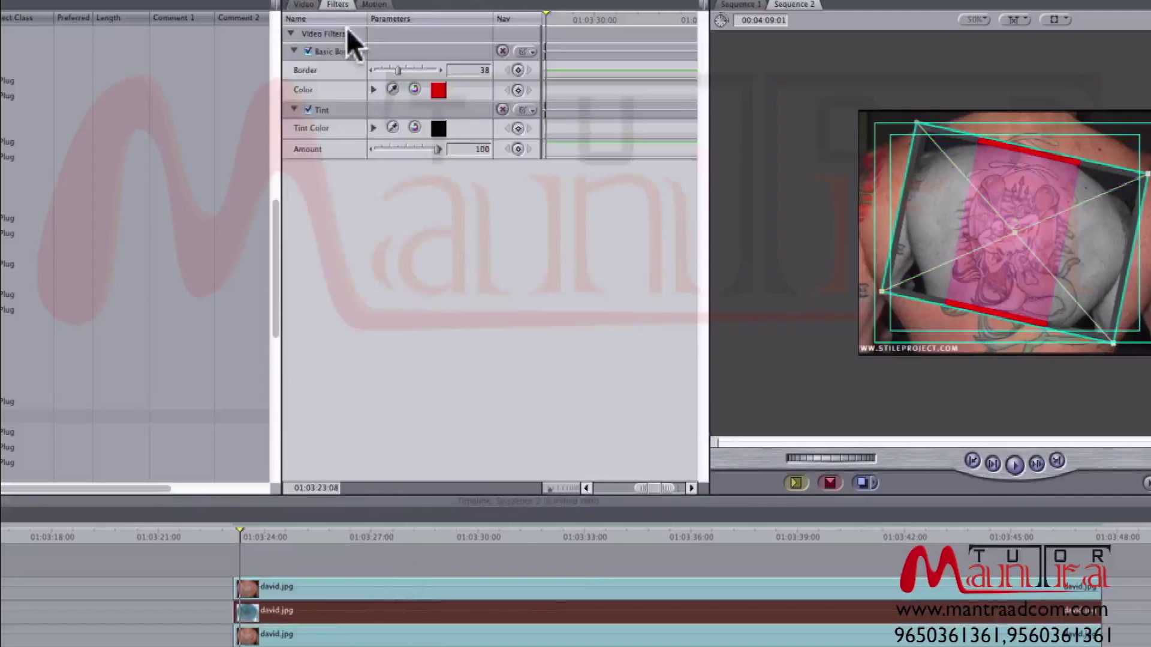
pyautogui.moveTo(347, 52); pyautogui.dragTo(344, 172)
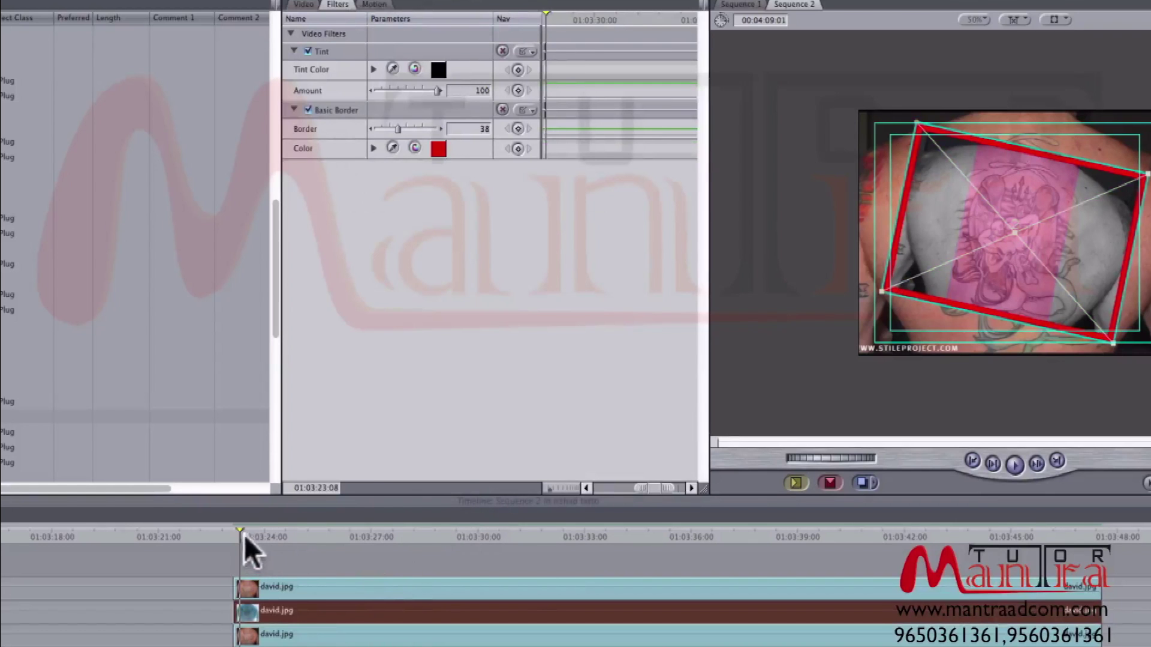
pyautogui.click(321, 586)
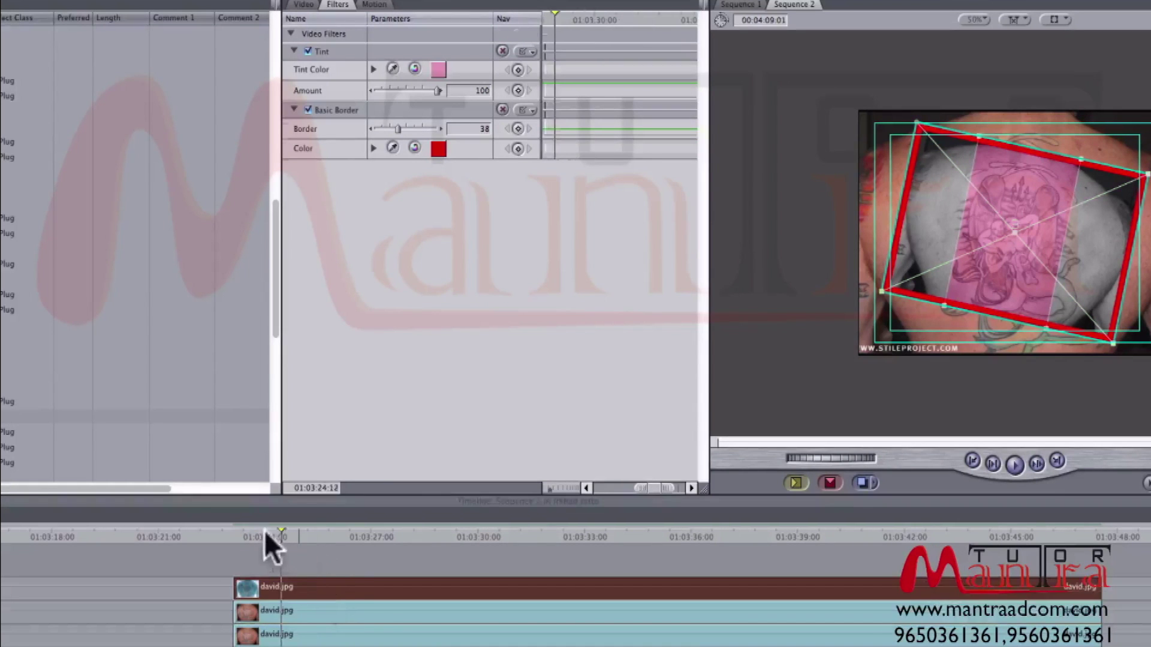
# Add the first crop keyframe on the pink tint layer, cropping more from the left.
pyautogui.click(276, 535)
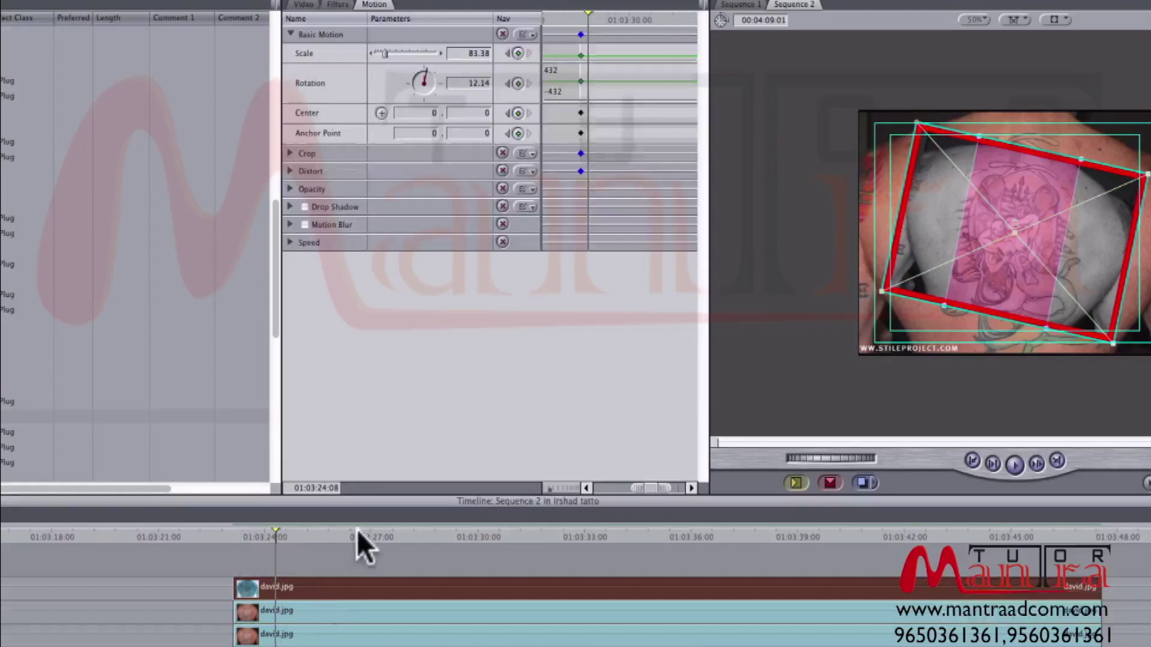
pyautogui.hotkey('shift', 'Right')
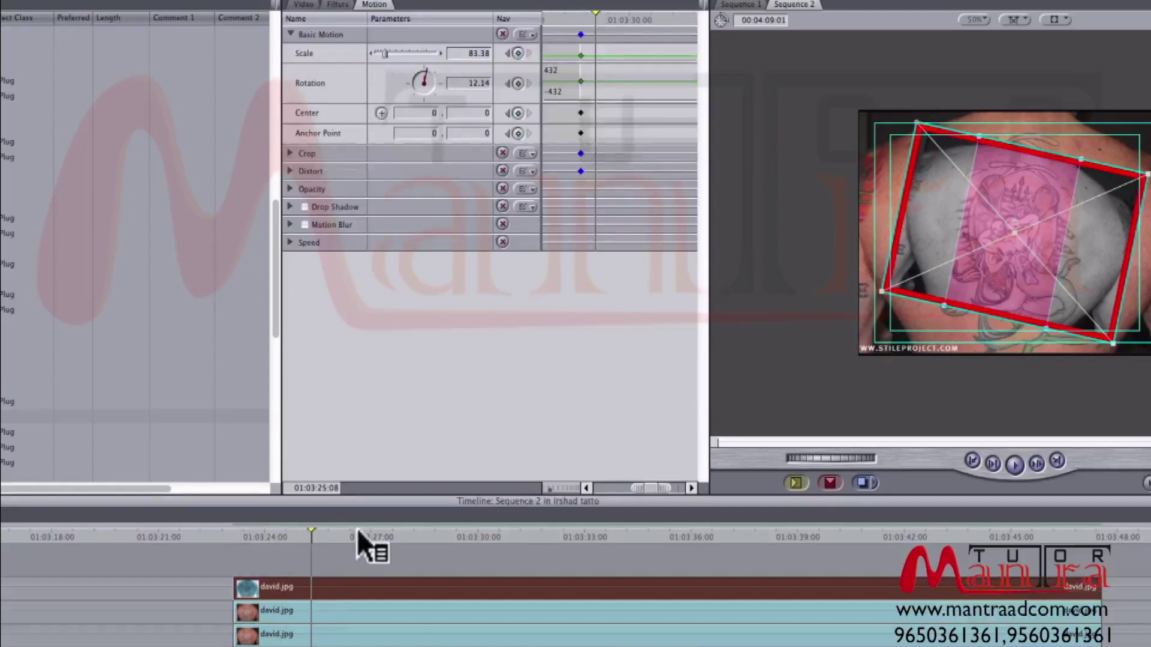
pyautogui.hotkey('ctrl', 'k')
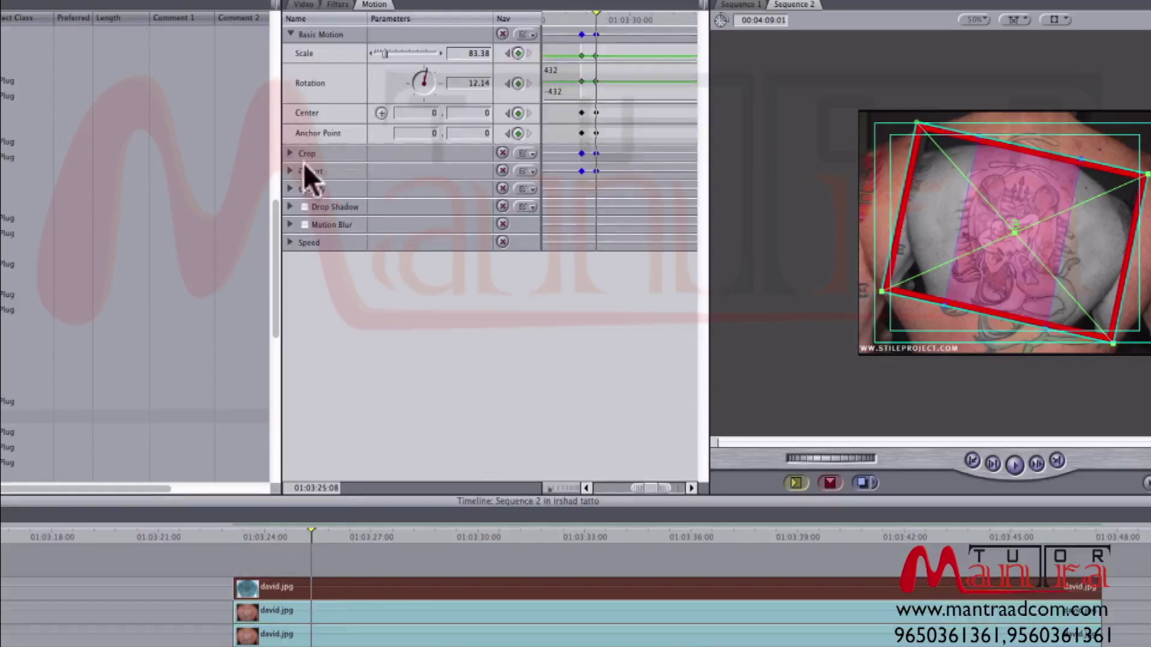
pyautogui.click(290, 153)
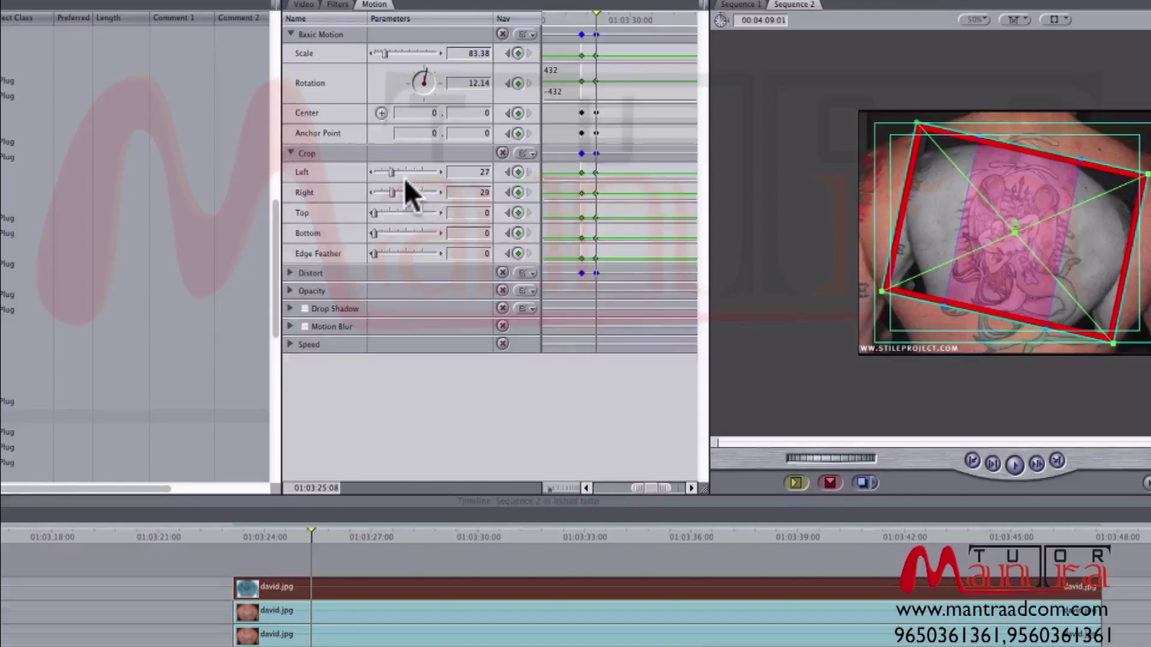
pyautogui.moveTo(391, 172)
pyautogui.mouseDown()
pyautogui.moveTo(403, 173)
pyautogui.moveTo(401, 191)
pyautogui.moveTo(376, 191)
pyautogui.moveTo(420, 172)
pyautogui.mouseUp()
# Add two more crop keyframes later in the clip, ending at Left 31 and Right 30.
pyautogui.press('space')
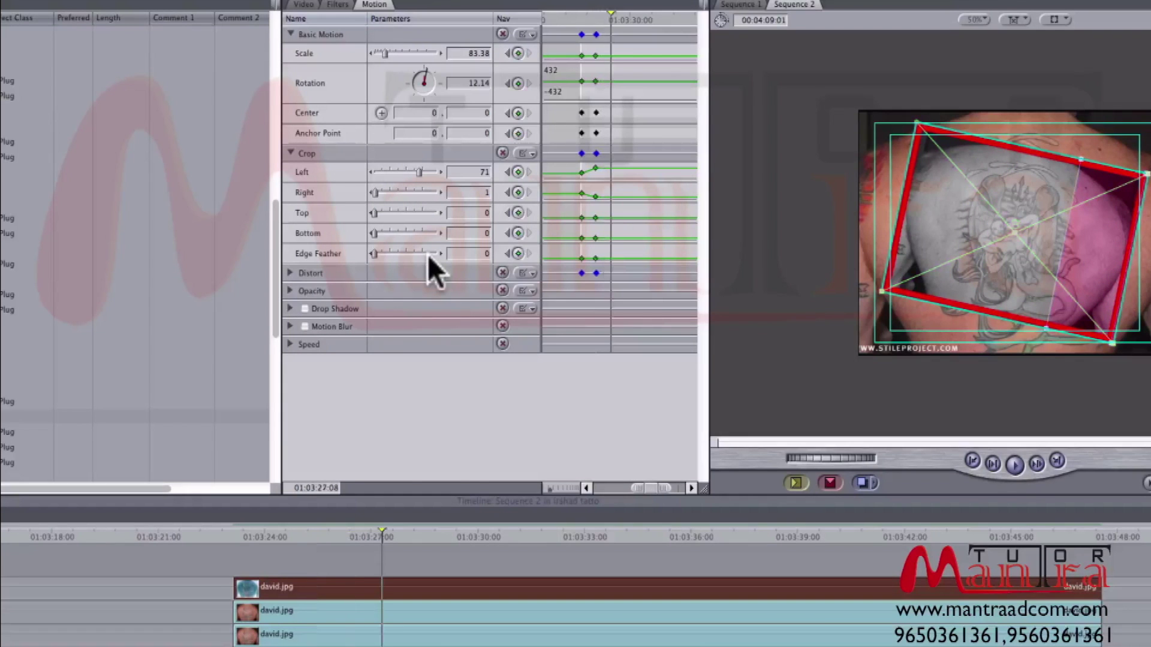
pyautogui.hotkey('ctrl', 'k')
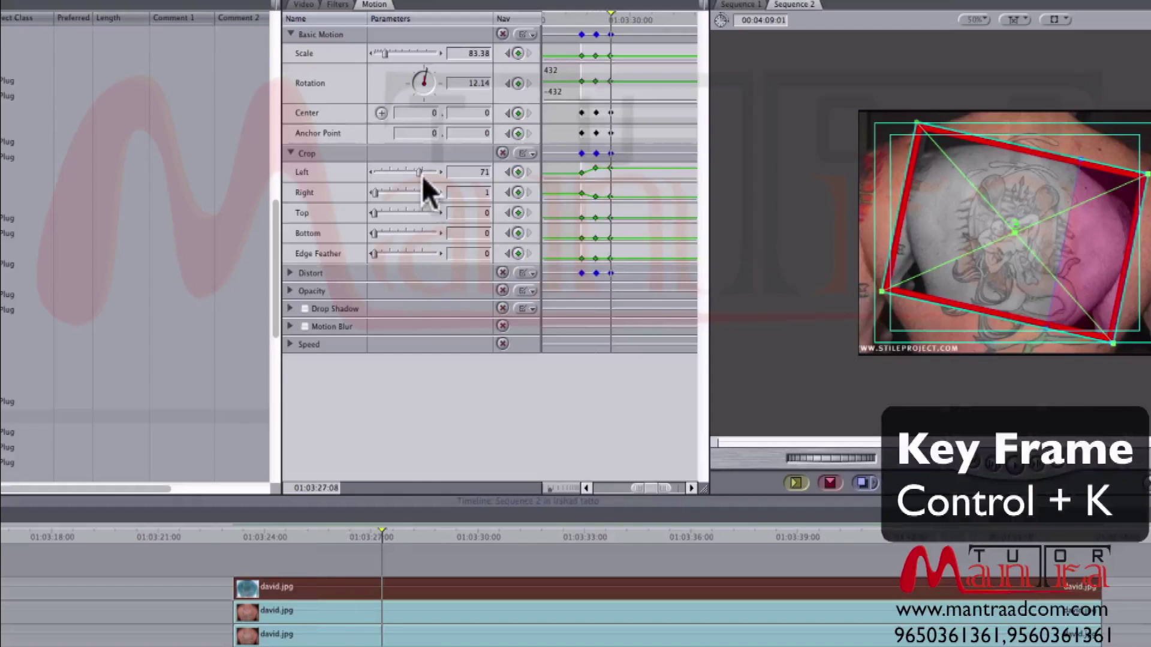
pyautogui.moveTo(418, 172)
pyautogui.mouseDown()
pyautogui.moveTo(373, 173)
pyautogui.moveTo(380, 189)
pyautogui.moveTo(429, 189)
pyautogui.mouseUp()
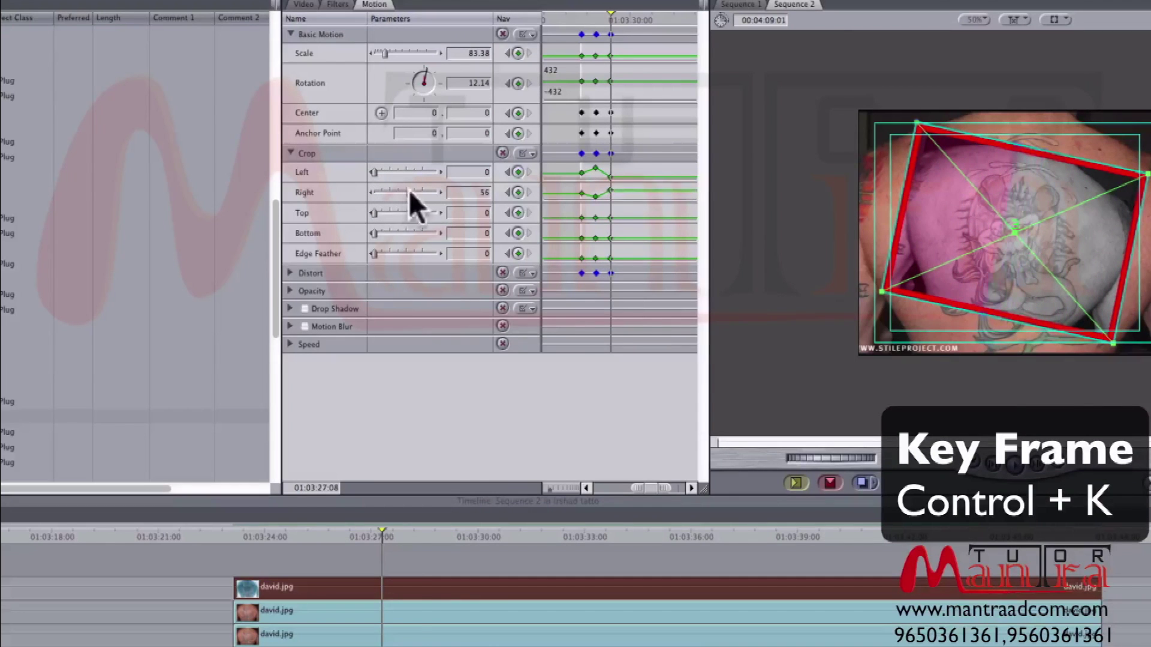
pyautogui.hotkey('shift', 'Right')
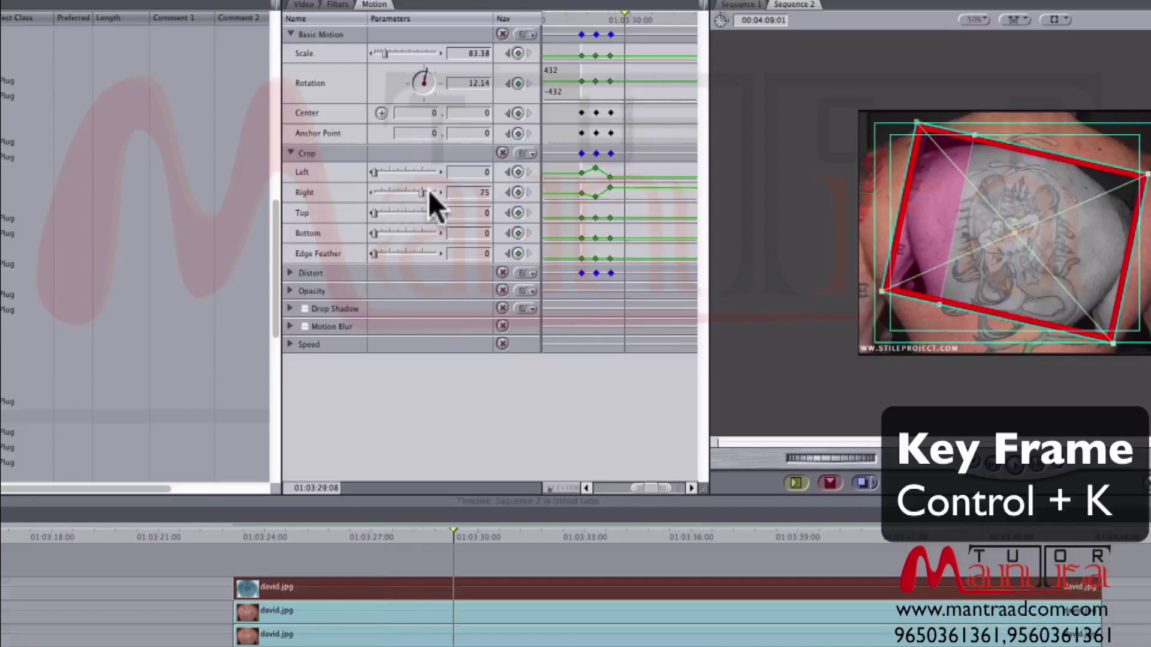
pyautogui.hotkey('ctrl', 'k')
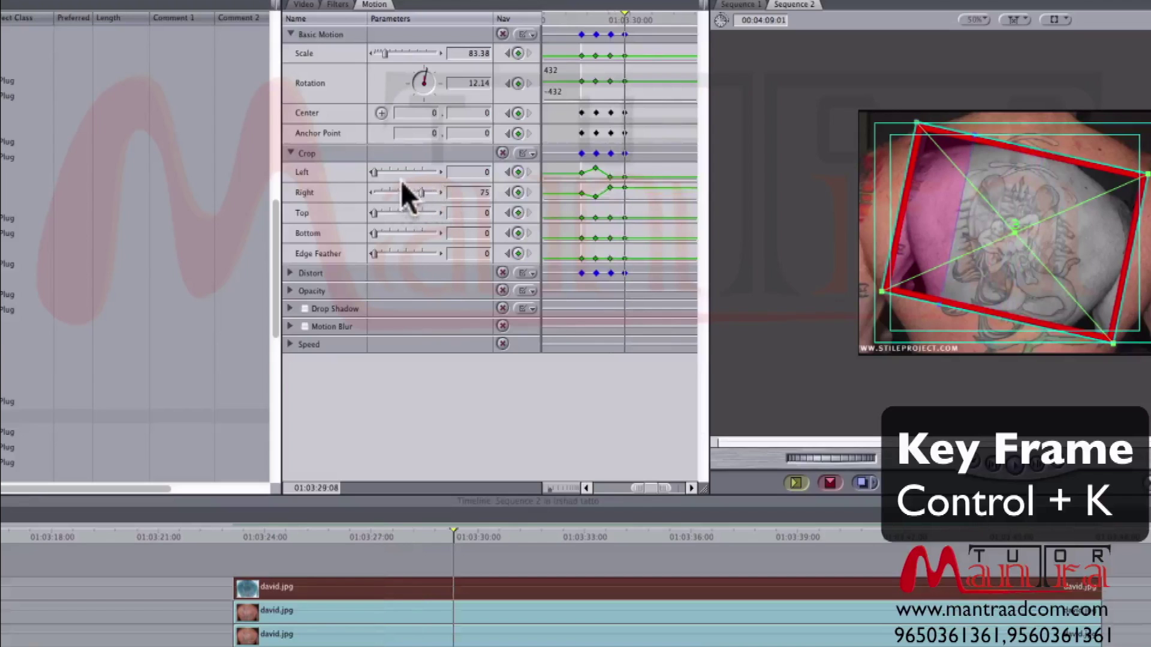
pyautogui.moveTo(379, 172)
pyautogui.mouseDown()
pyautogui.moveTo(392, 174)
pyautogui.moveTo(392, 191)
pyautogui.moveTo(393, 172)
pyautogui.mouseUp()
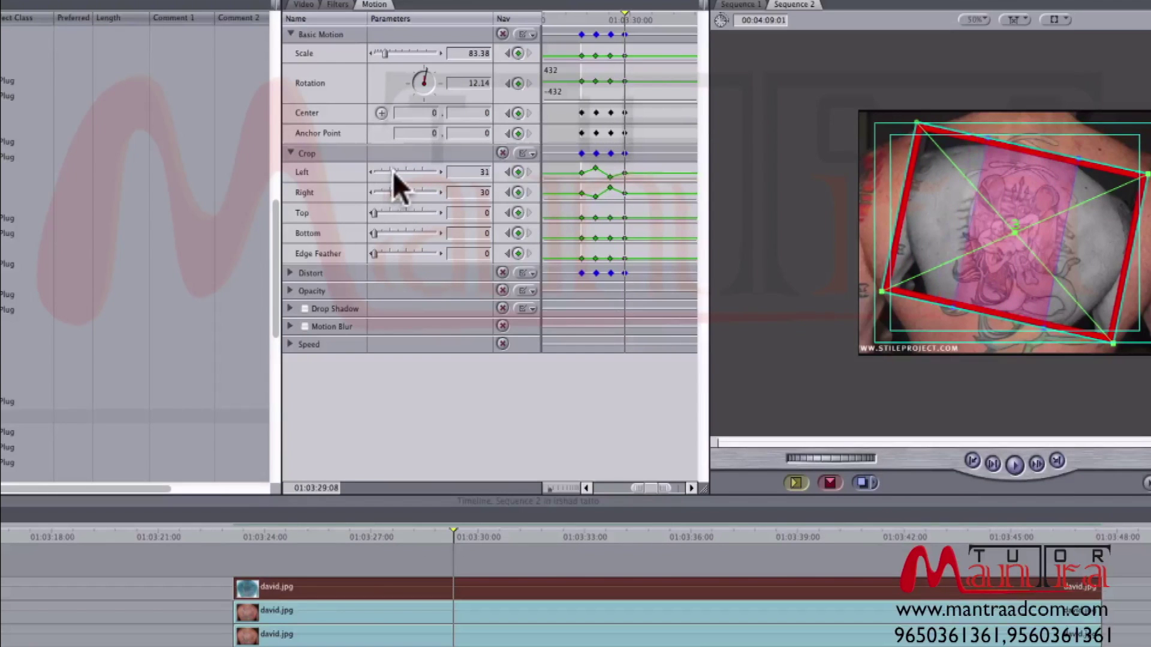
# Play back the animated pink wipe from the start of the tattoo clips.
pyautogui.click(241, 537)
pyautogui.press('space')
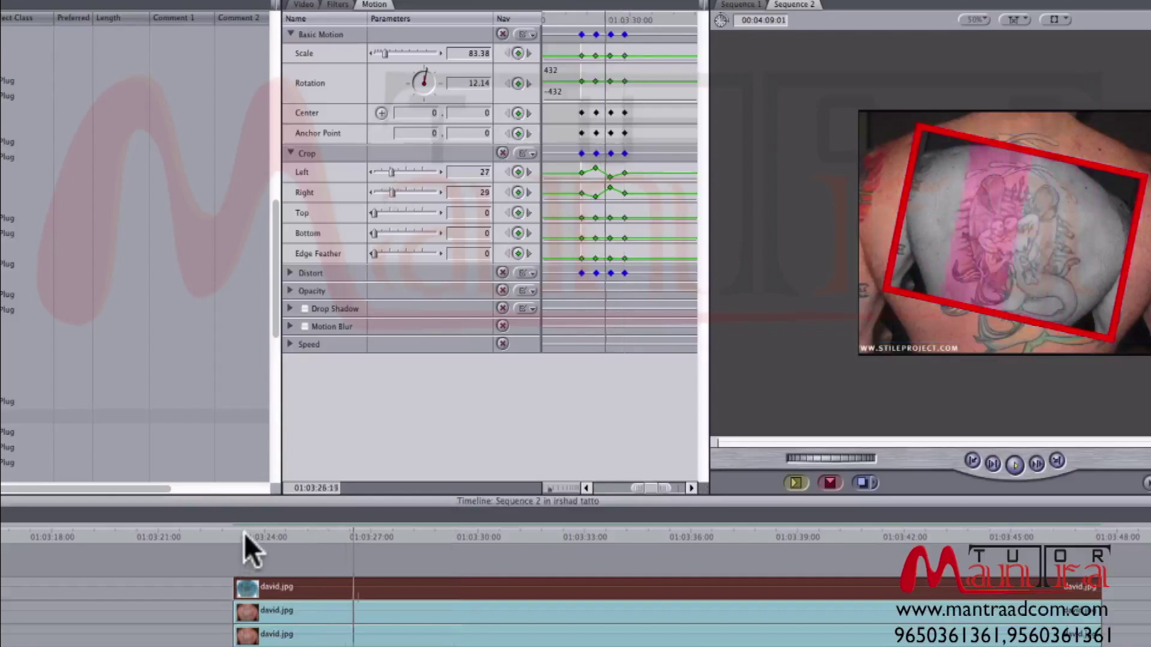
pyautogui.click(255, 532)
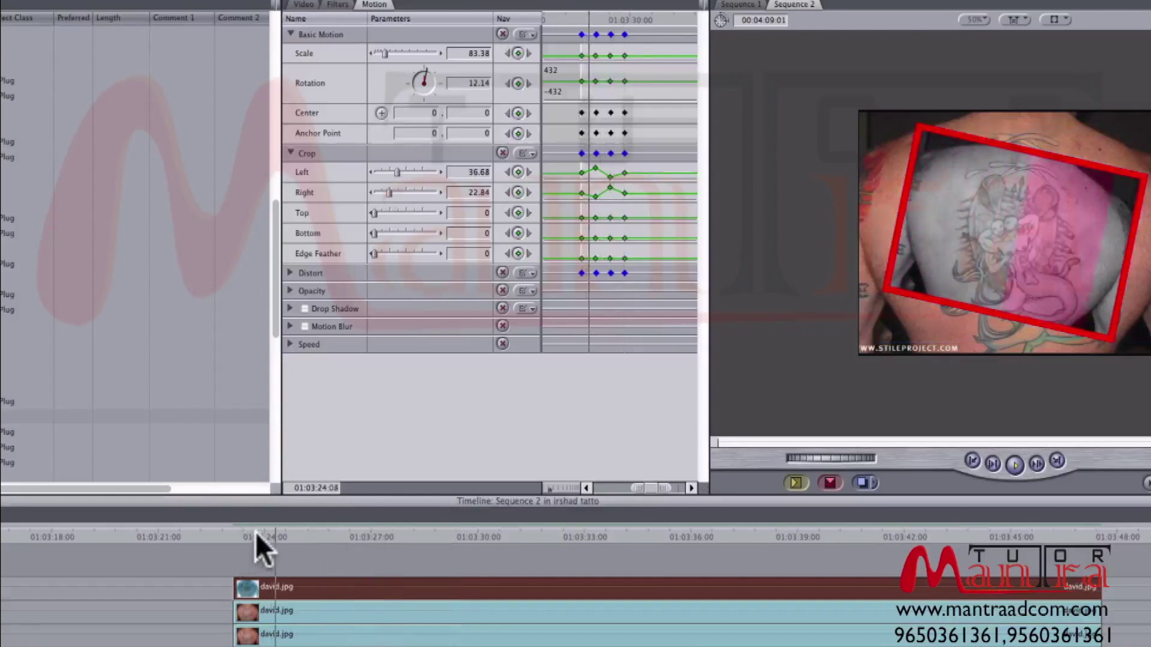
pyautogui.press('space')
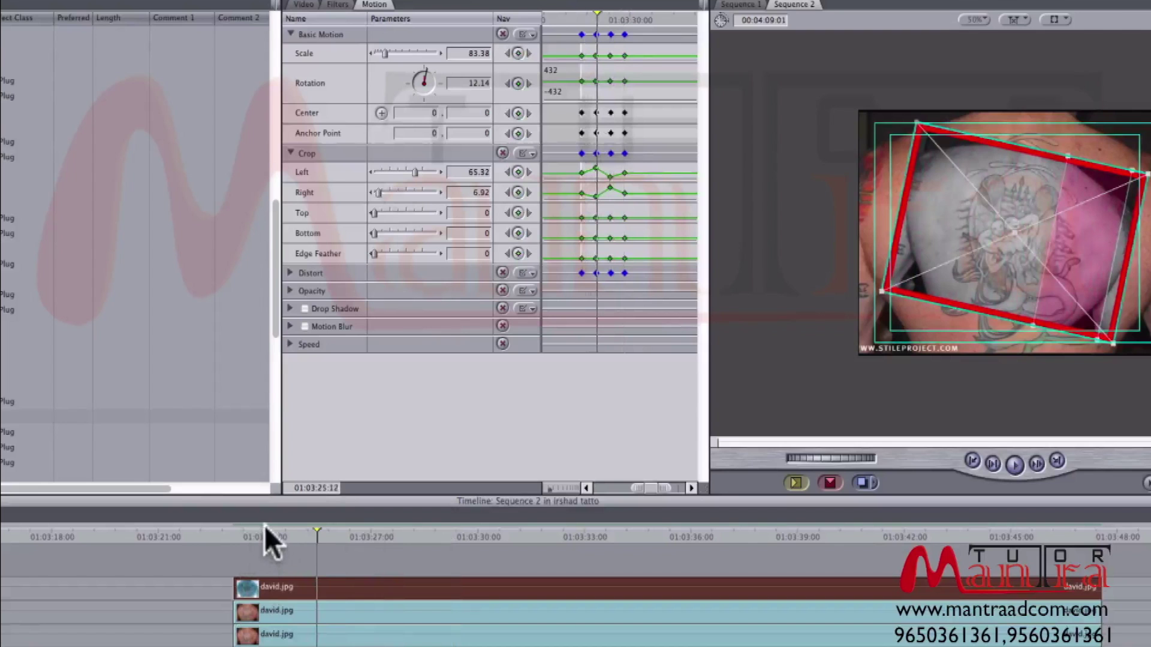
pyautogui.hotkey('ctrl', '-')
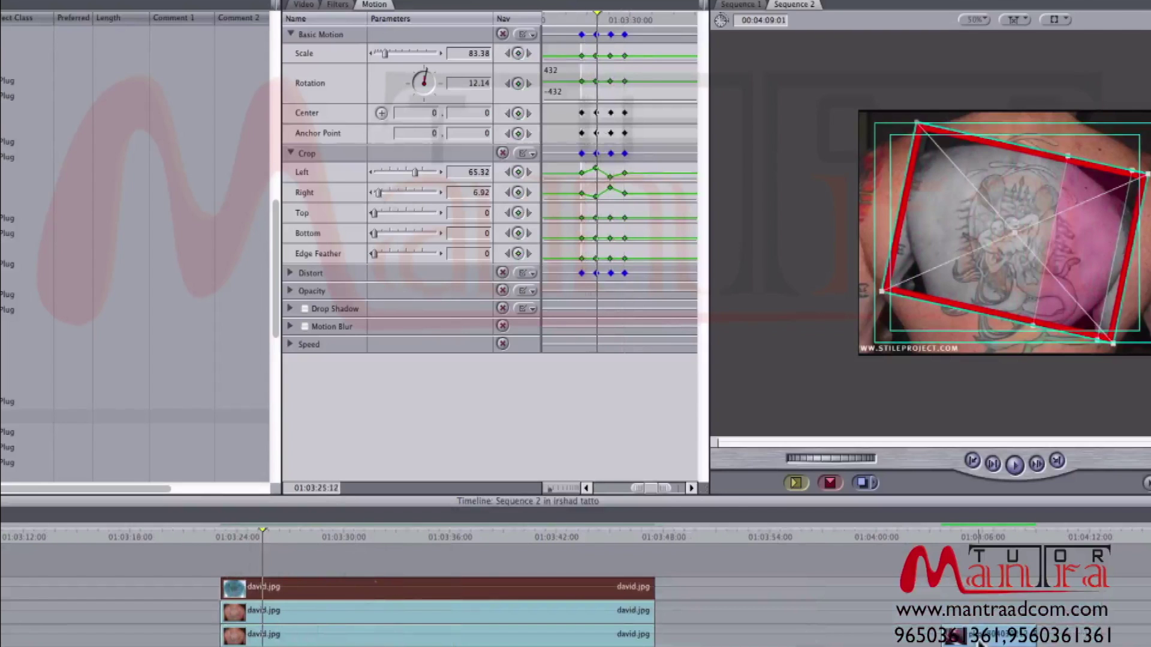
pyautogui.moveTo(830, 628); pyautogui.dragTo(767, 629)
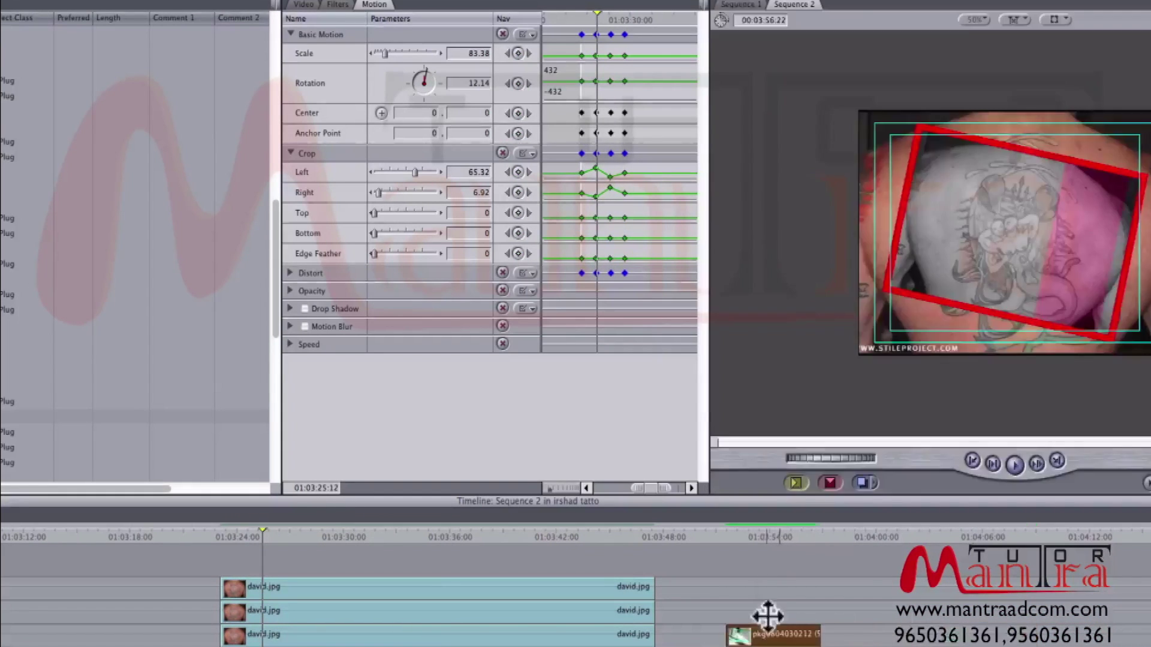
pyautogui.moveTo(501, 534); pyautogui.dragTo(431, 535)
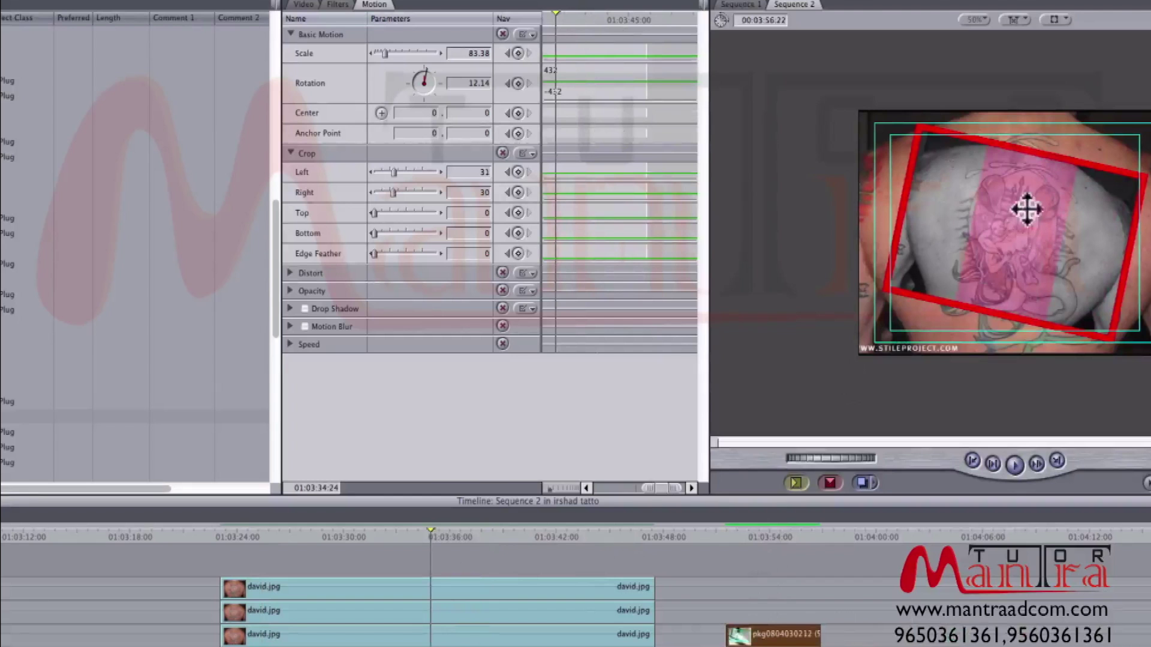
pyautogui.press('Right')
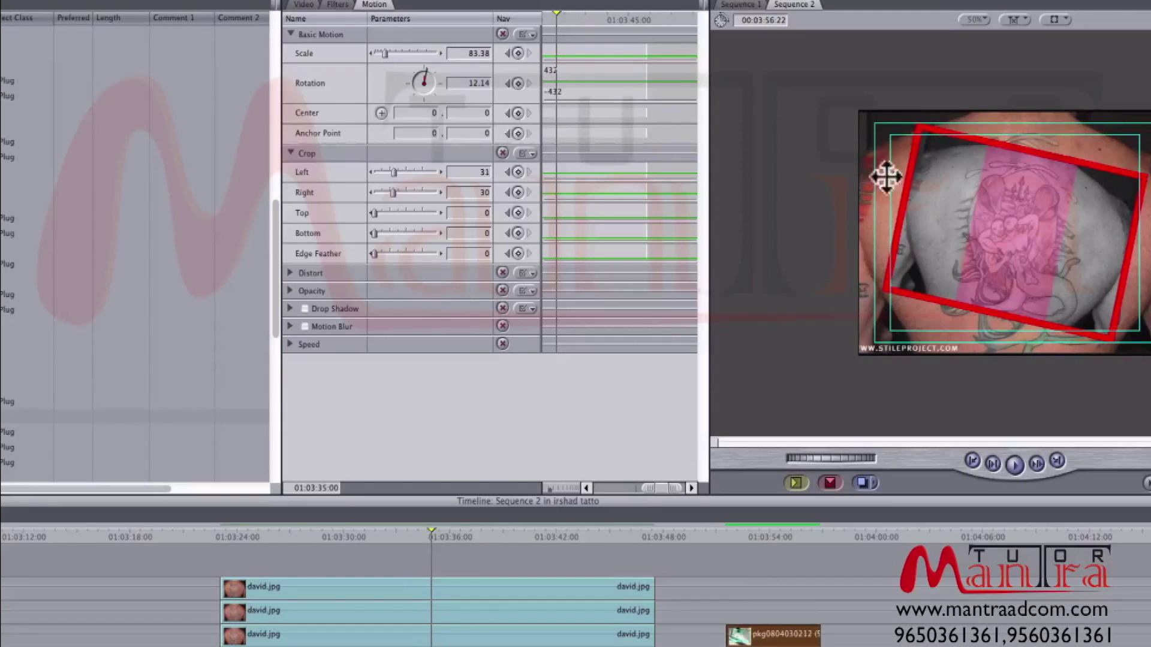
pyautogui.click(756, 529)
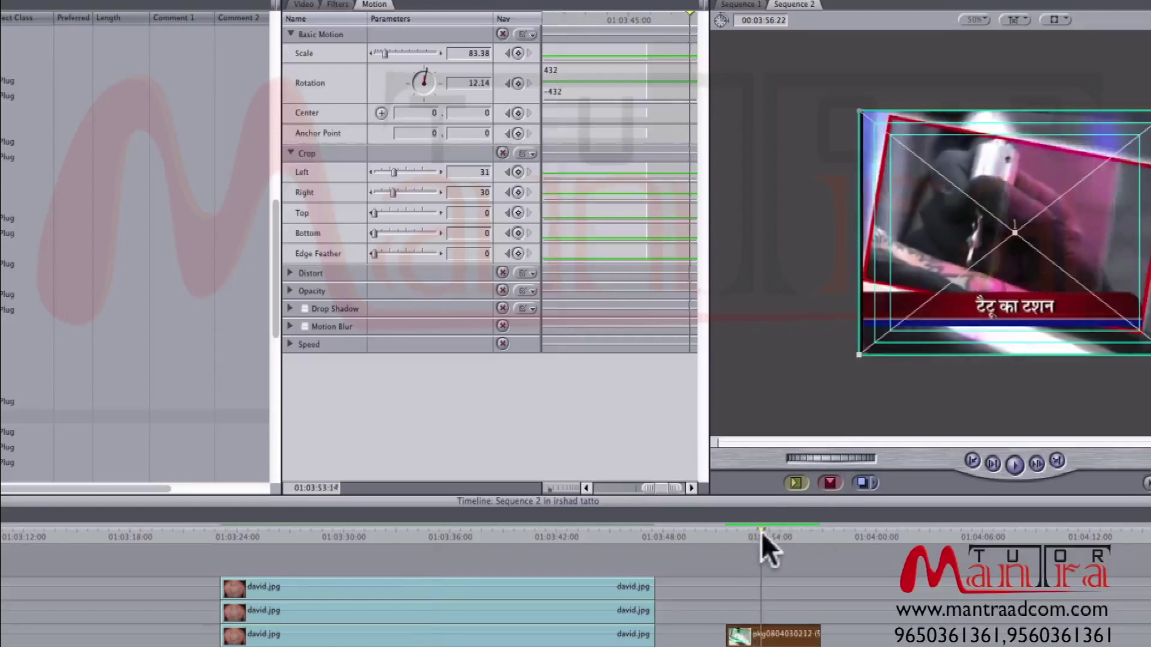
pyautogui.click(757, 533)
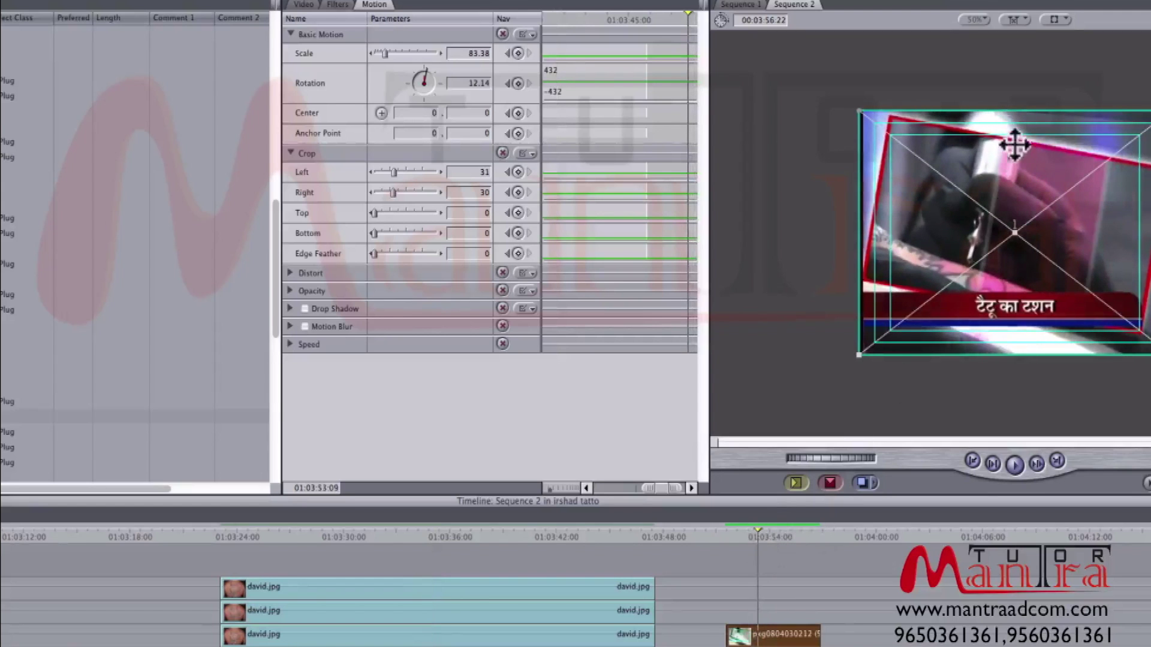
pyautogui.click(294, 533)
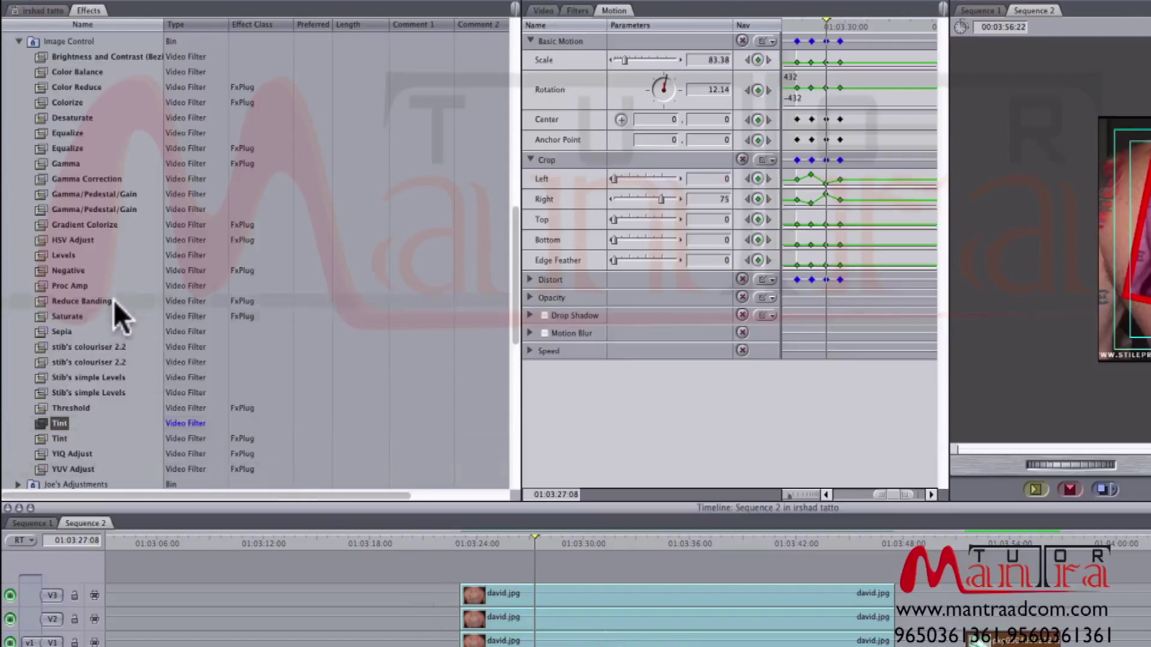
# Drag Gaussian Blur from Video Filters > Blur onto the bottom david.jpg background clip.
pyautogui.scroll(3, 114, 300)
pyautogui.scroll(6, 114, 301)
pyautogui.scroll(3, 113, 300)
pyautogui.scroll(2, 114, 301)
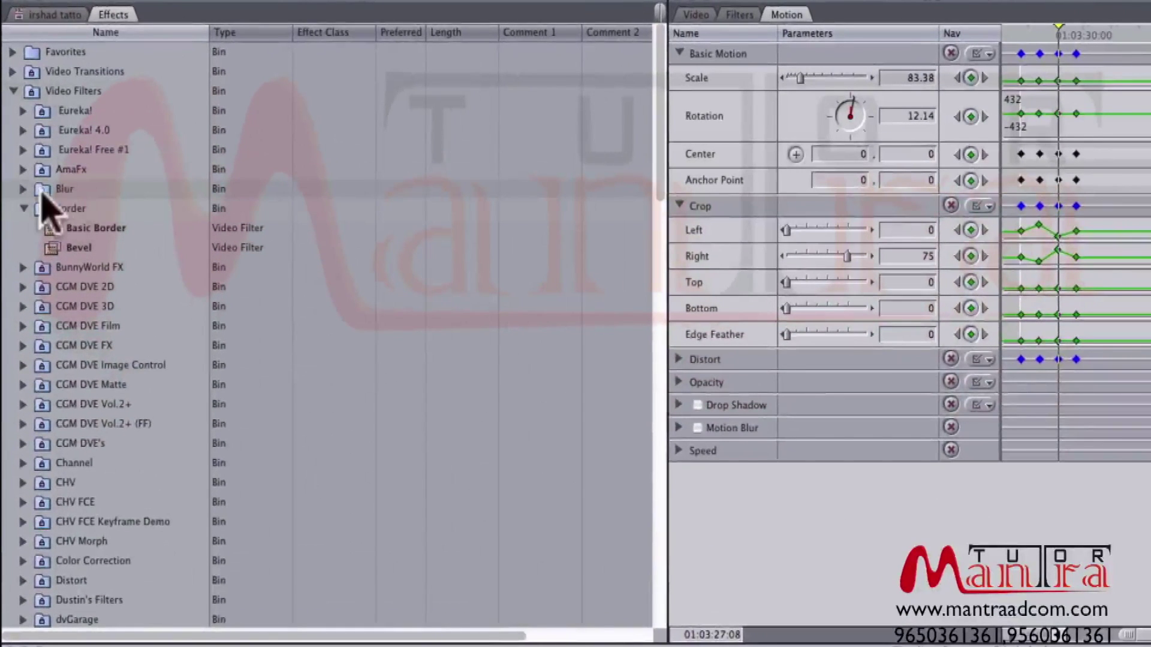
pyautogui.click(24, 189)
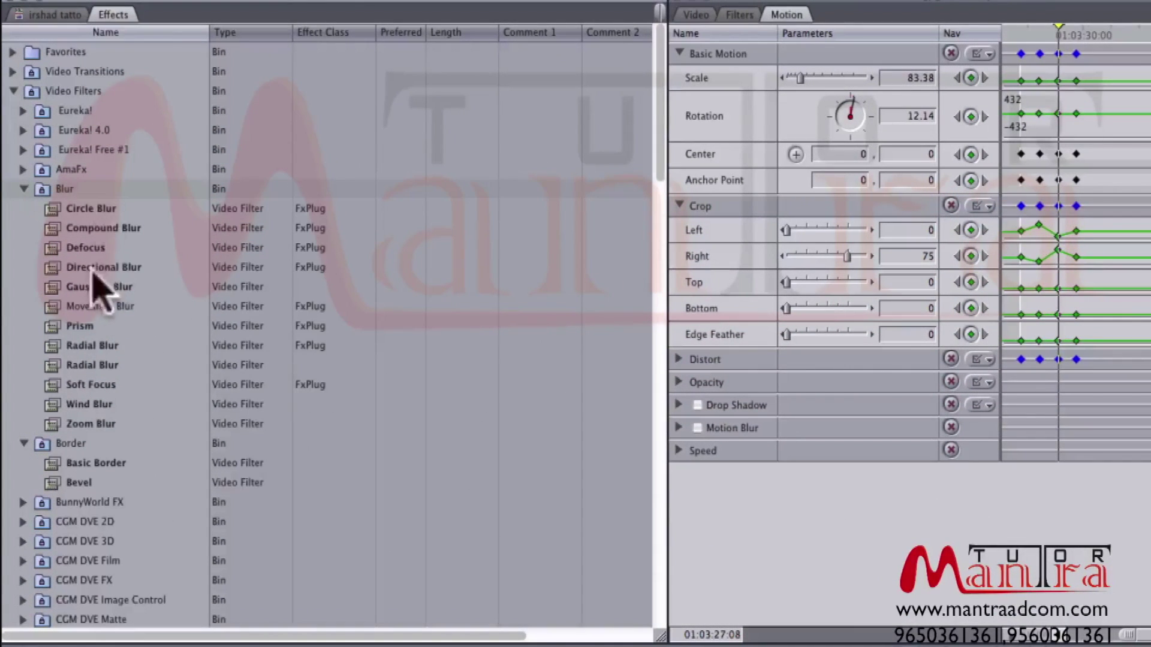
pyautogui.click(91, 402)
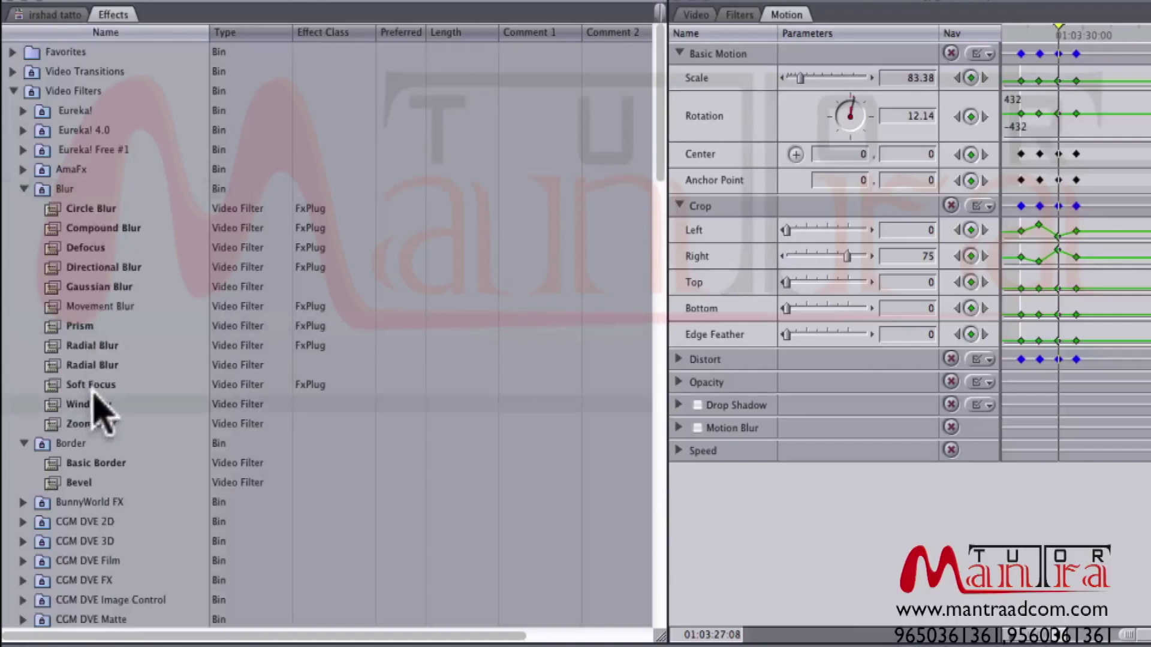
pyautogui.click(100, 347)
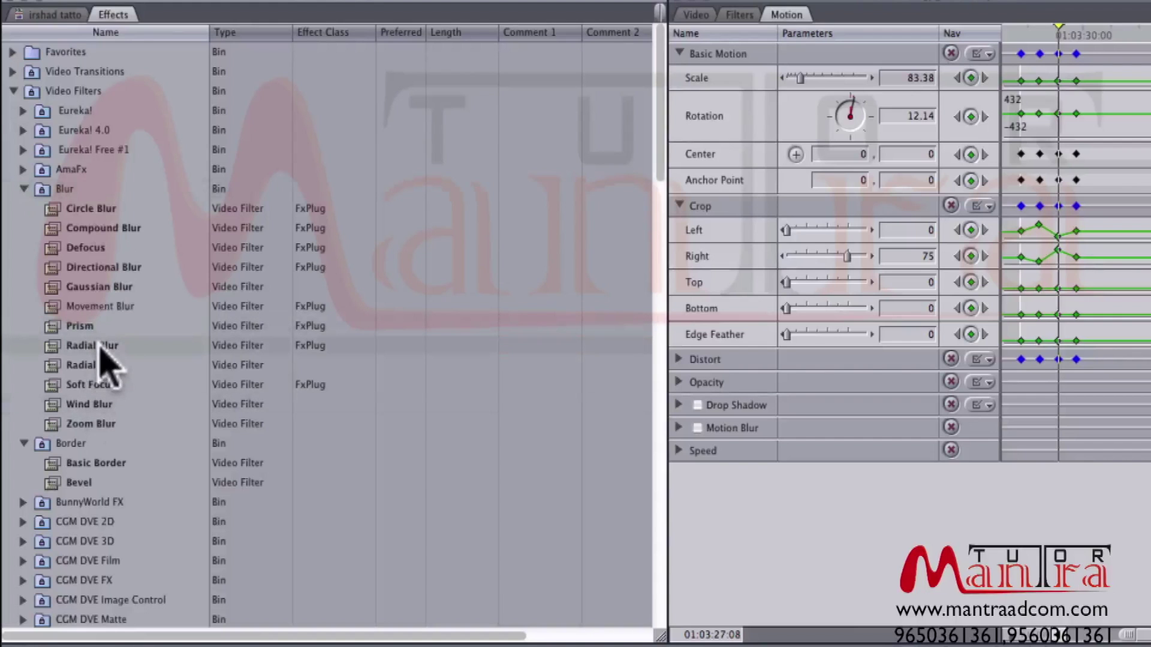
pyautogui.click(53, 285)
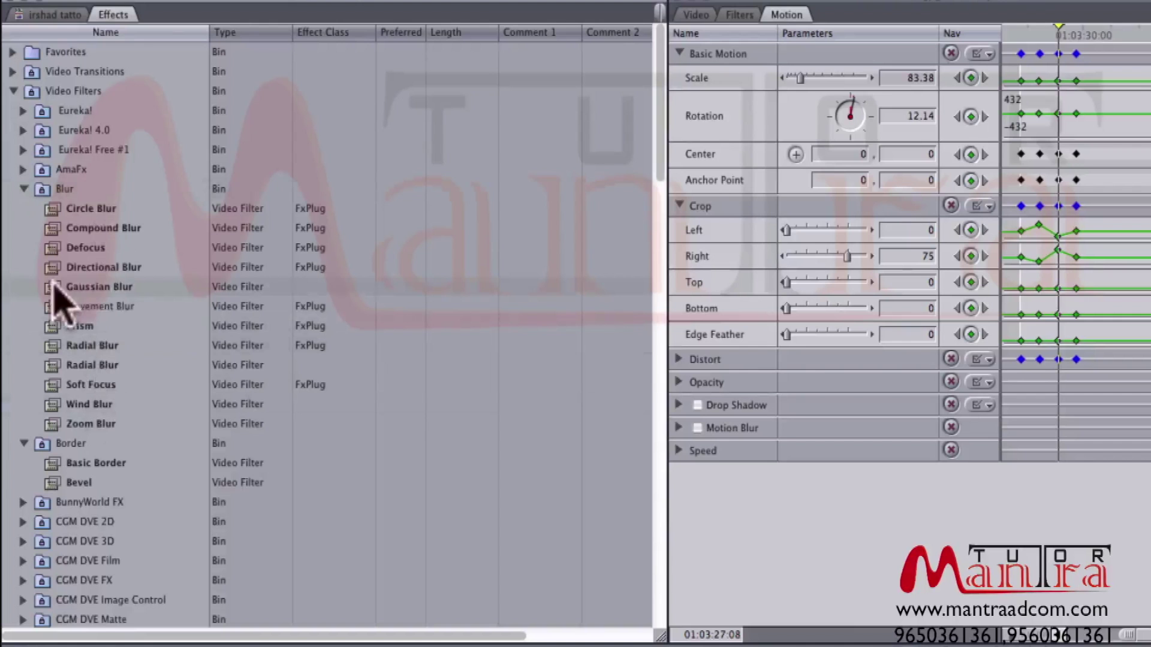
pyautogui.moveTo(53, 291)
pyautogui.mouseDown()
pyautogui.moveTo(69, 173)
pyautogui.moveTo(630, 596)
pyautogui.mouseUp()
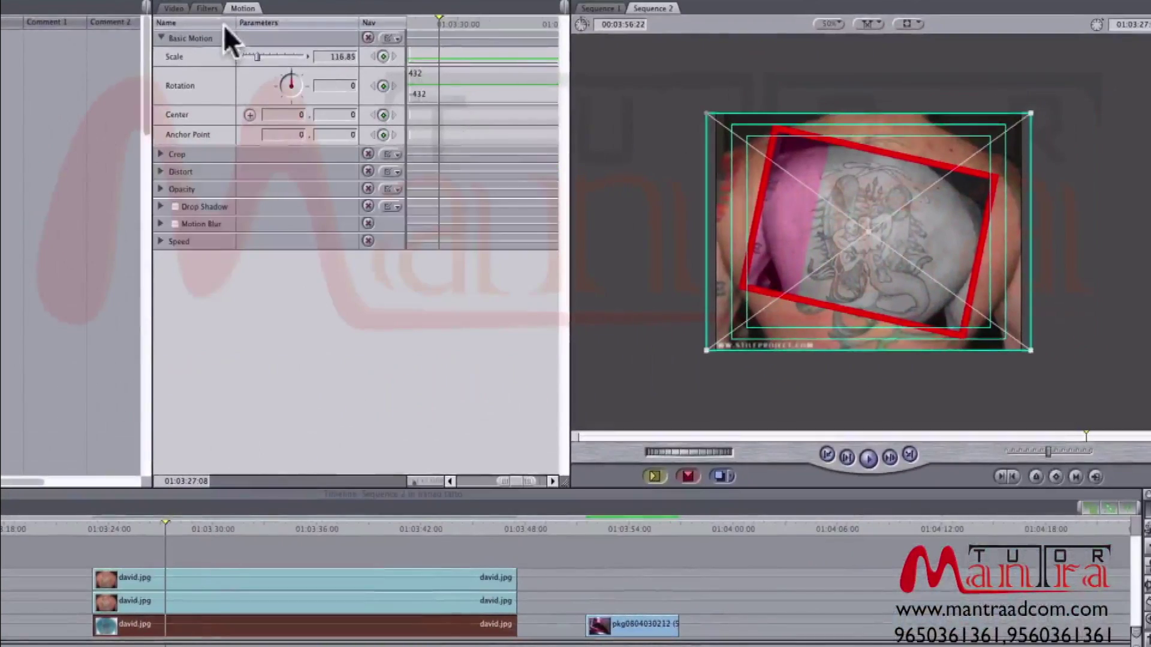
# Set the bottom clip's Gaussian Blur radius to 39.
pyautogui.click(203, 9)
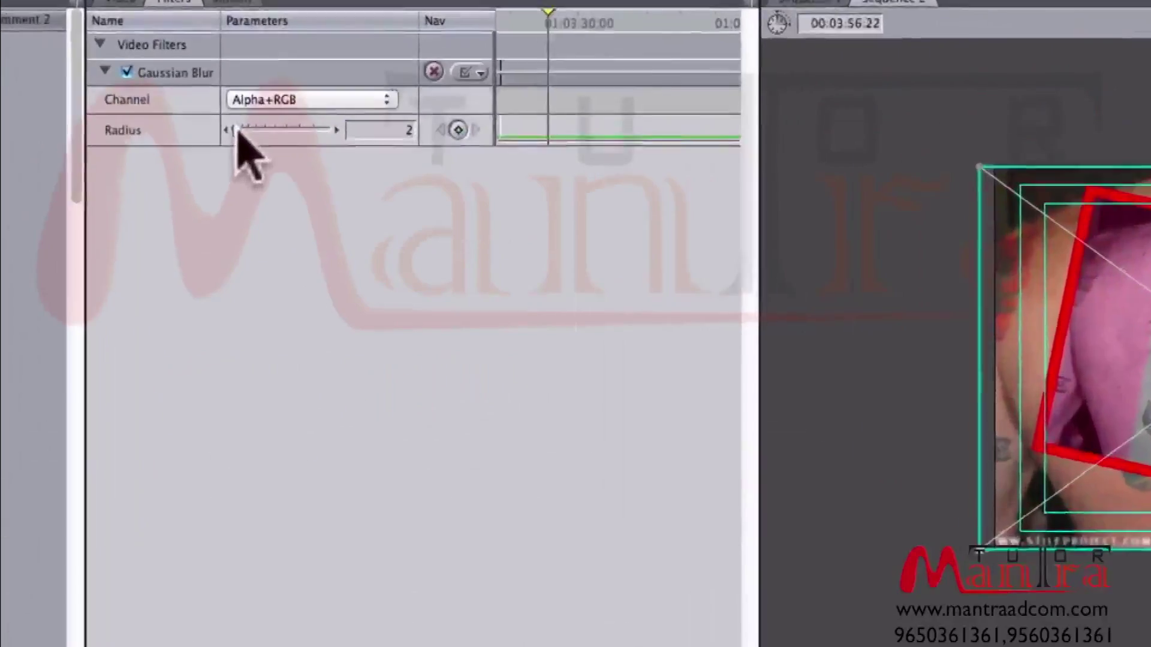
pyautogui.moveTo(246, 91); pyautogui.dragTo(248, 91)
pyautogui.moveTo(235, 167); pyautogui.dragTo(316, 168)
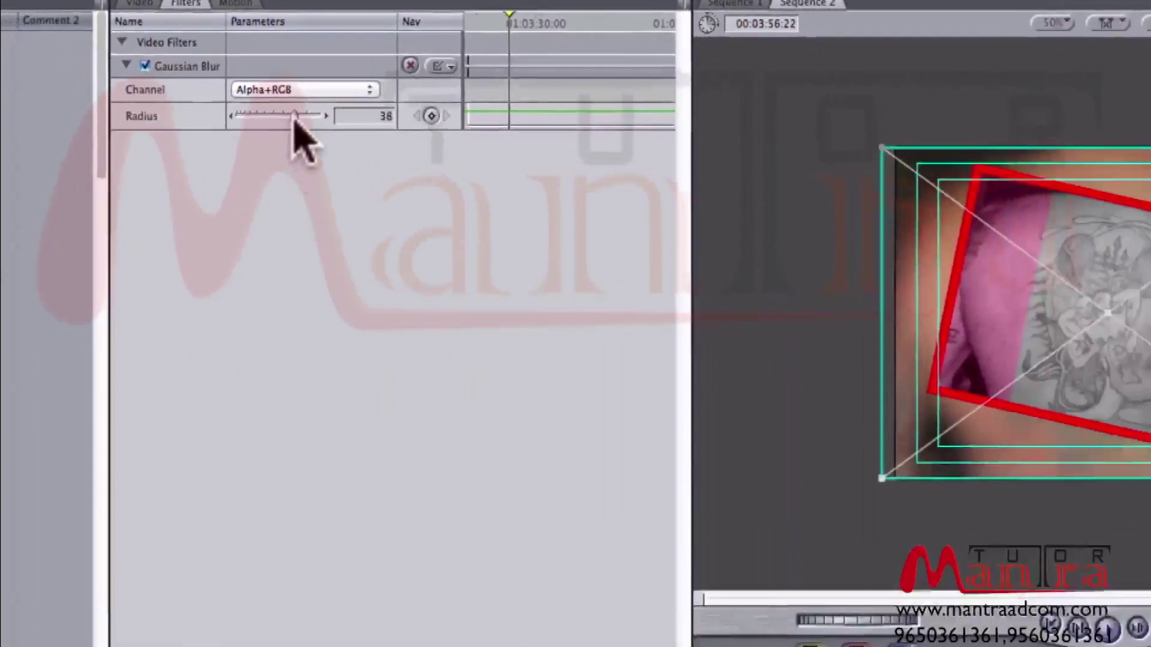
pyautogui.moveTo(294, 114); pyautogui.dragTo(296, 114)
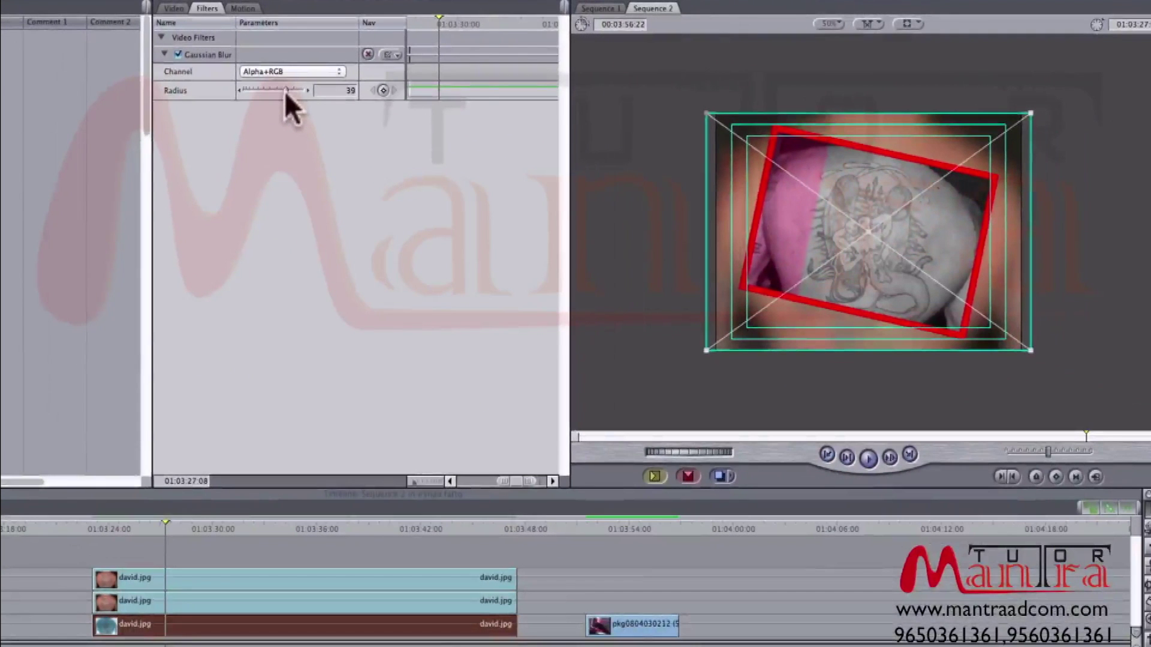
# Scrub through the stacked clips and the pkg clip, returning to 01:03:27:08.
pyautogui.moveTo(164, 531); pyautogui.dragTo(217, 525)
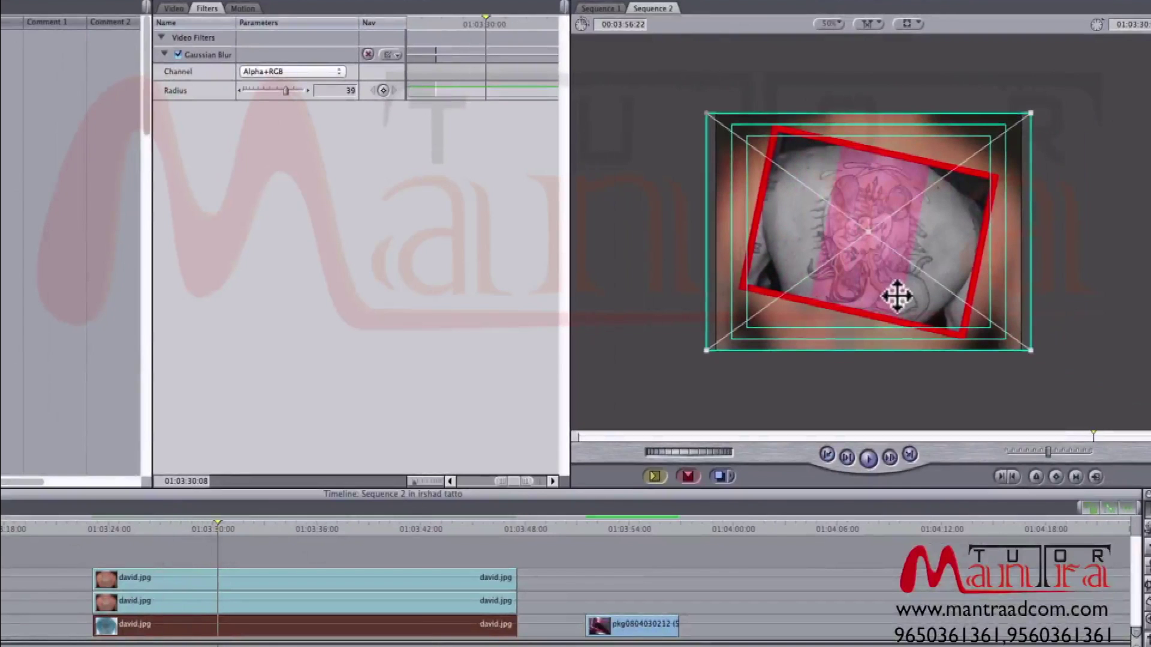
pyautogui.click(592, 521)
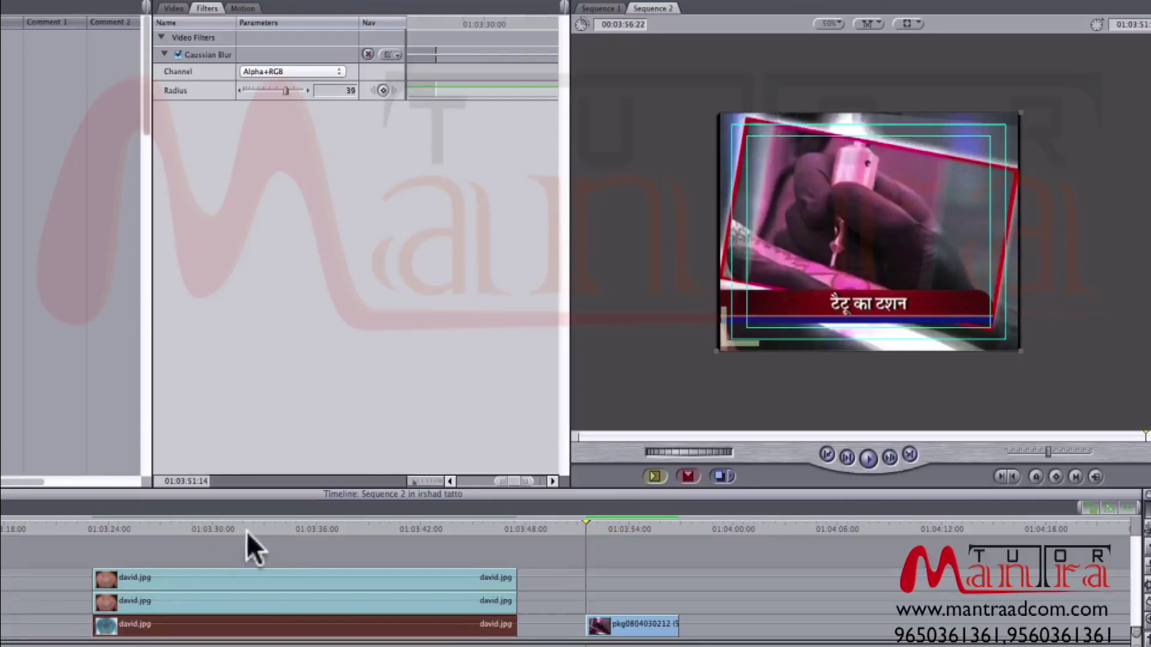
pyautogui.moveTo(95, 530); pyautogui.dragTo(167, 532)
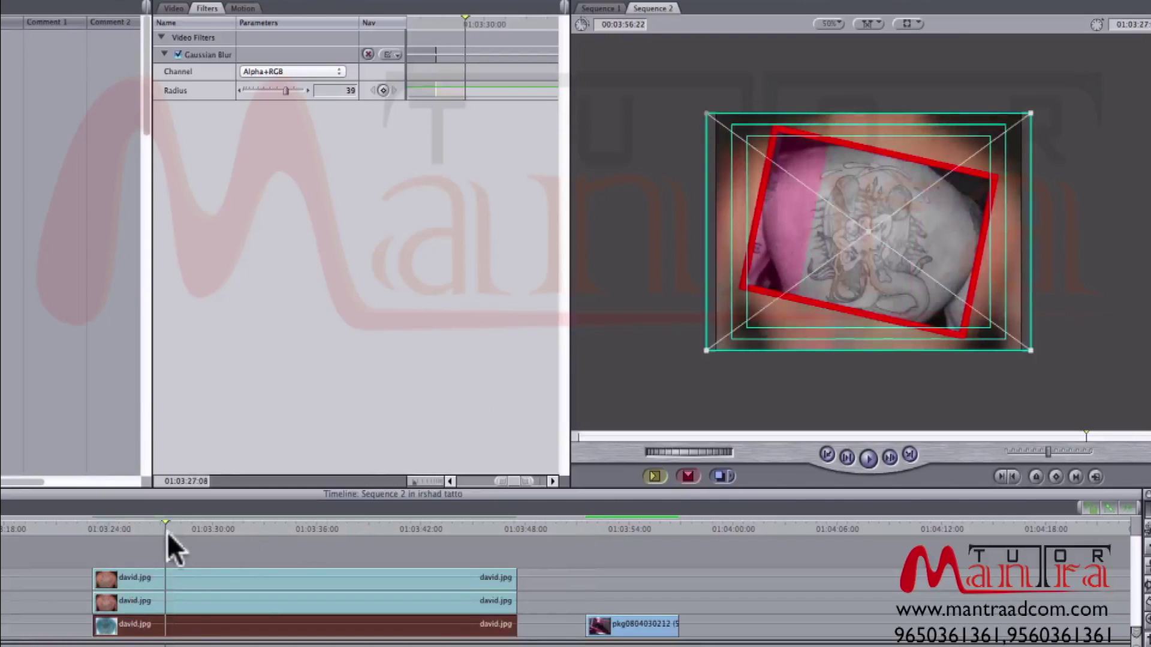
# Enable a drop shadow on the middle frame clip with opacity and softness at 100.
pyautogui.click(188, 599)
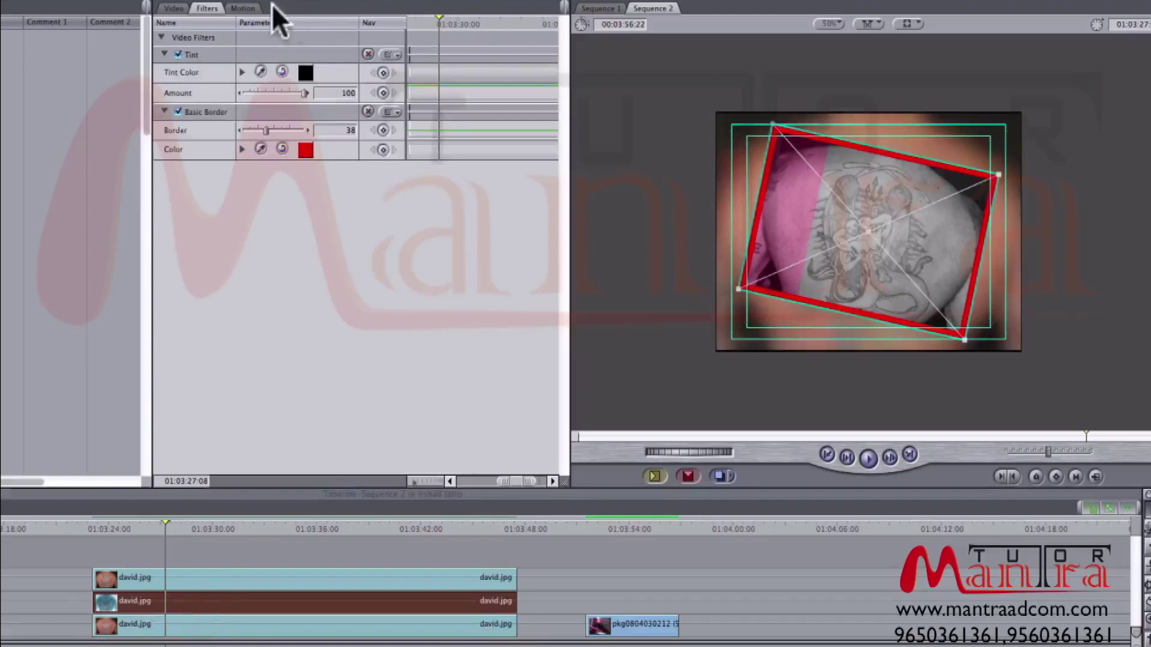
pyautogui.click(242, 7)
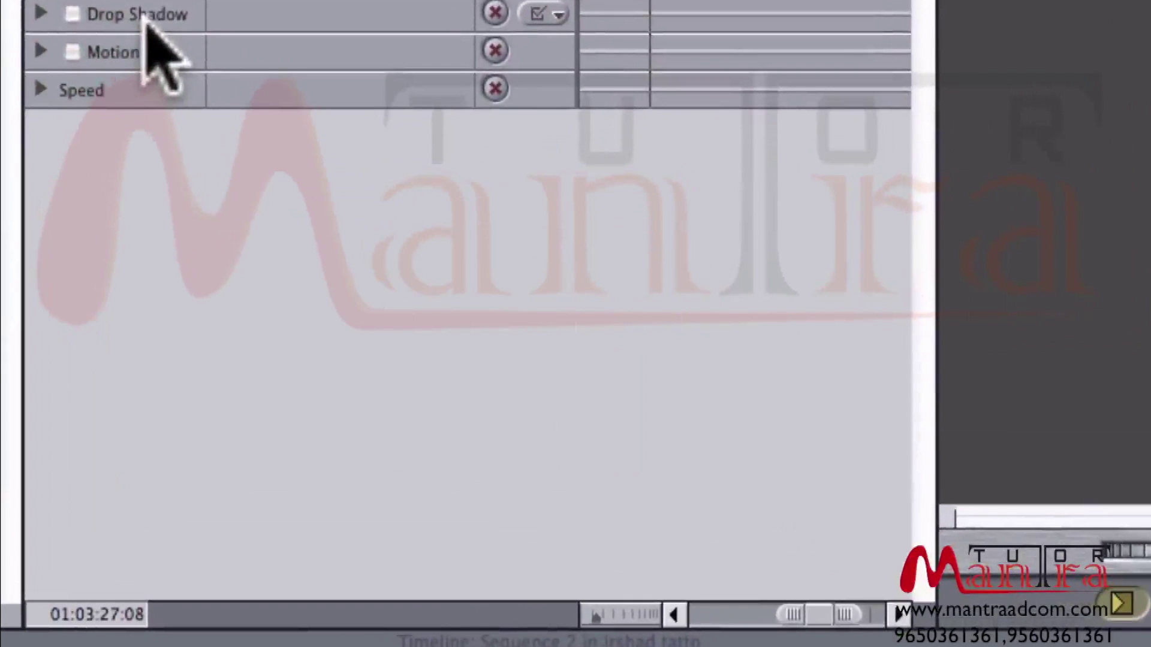
pyautogui.click(70, 13)
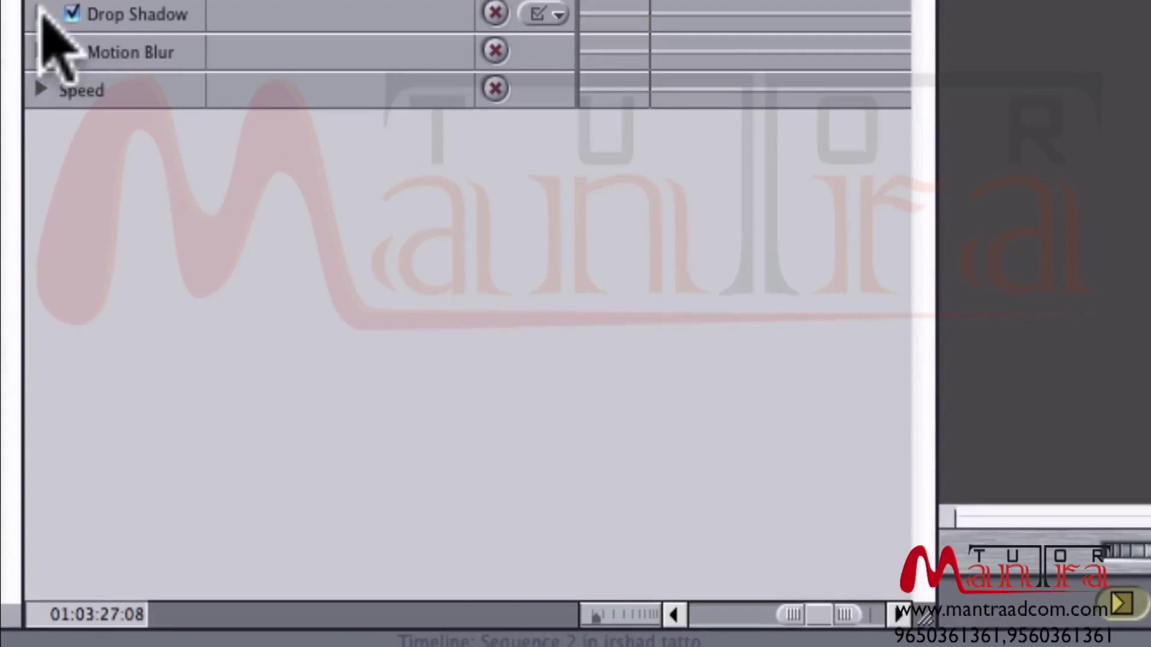
pyautogui.click(42, 13)
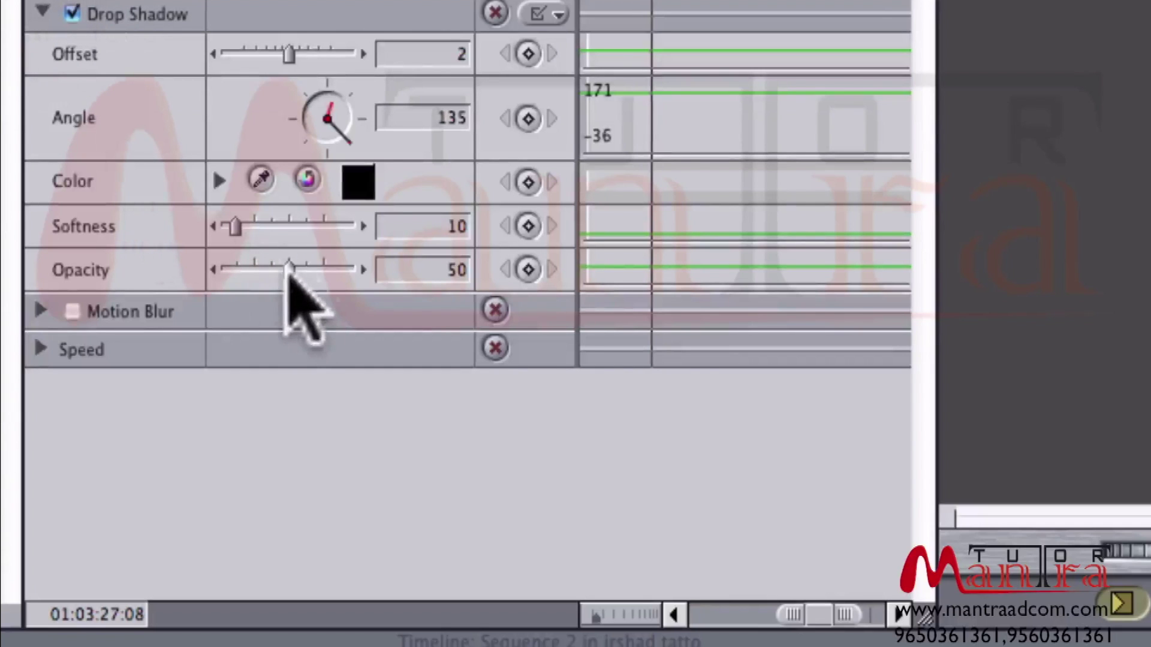
pyautogui.moveTo(288, 269); pyautogui.dragTo(386, 270)
pyautogui.moveTo(249, 301); pyautogui.dragTo(337, 301)
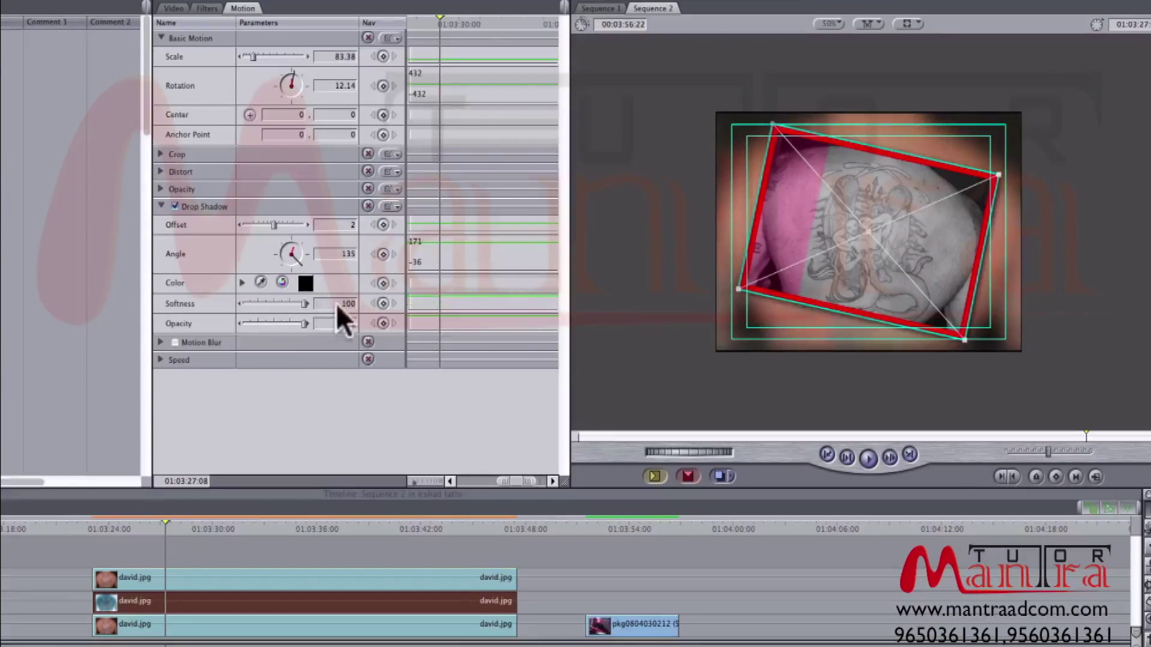
# Make the drop shadow white with Offset 0, Angle 0, and 100 in the next field.
pyautogui.click(305, 283)
pyautogui.moveTo(479, 239); pyautogui.dragTo(486, 160)
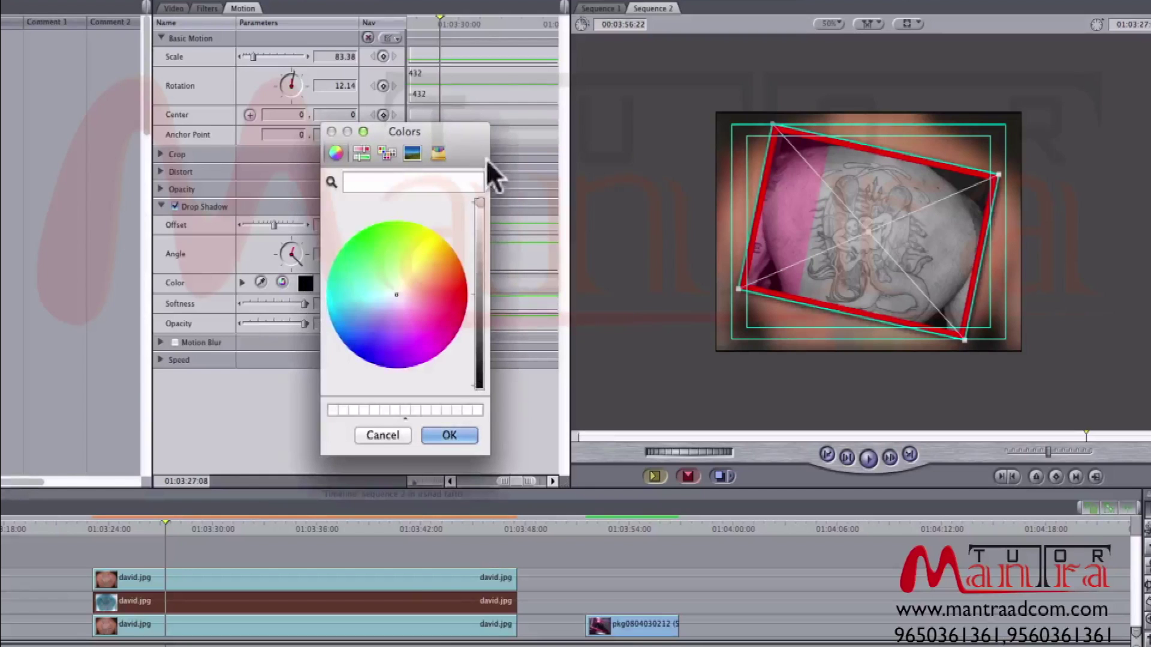
pyautogui.click(453, 433)
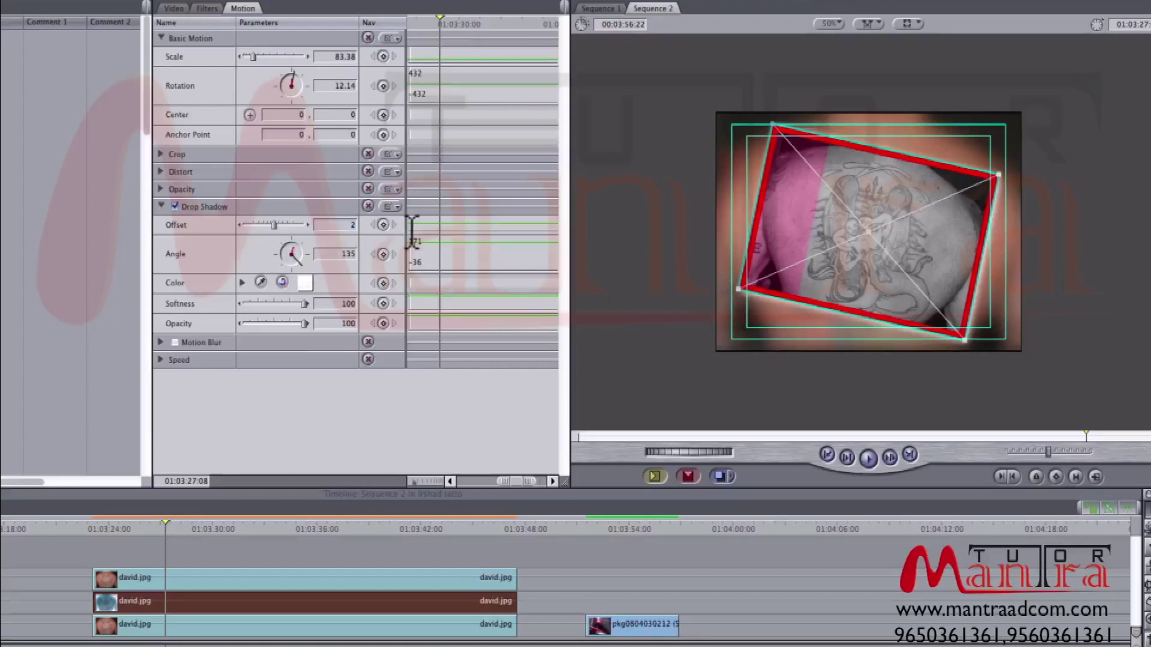
pyautogui.write('0')
pyautogui.press('Tab')
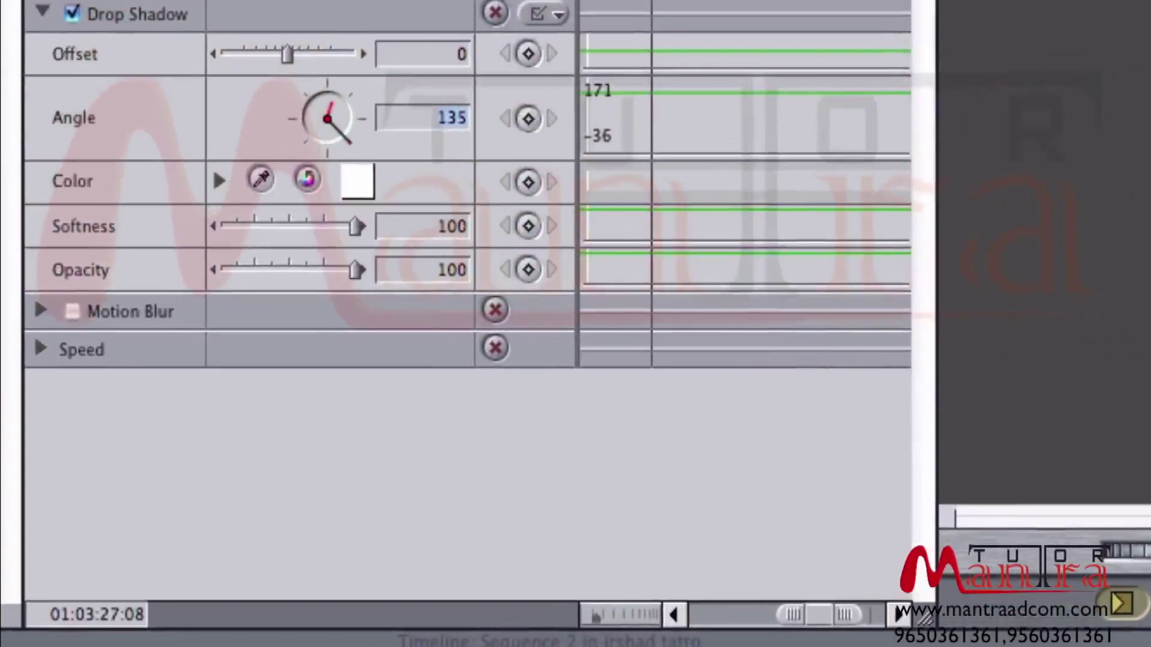
pyautogui.write('0')
pyautogui.press('Tab')
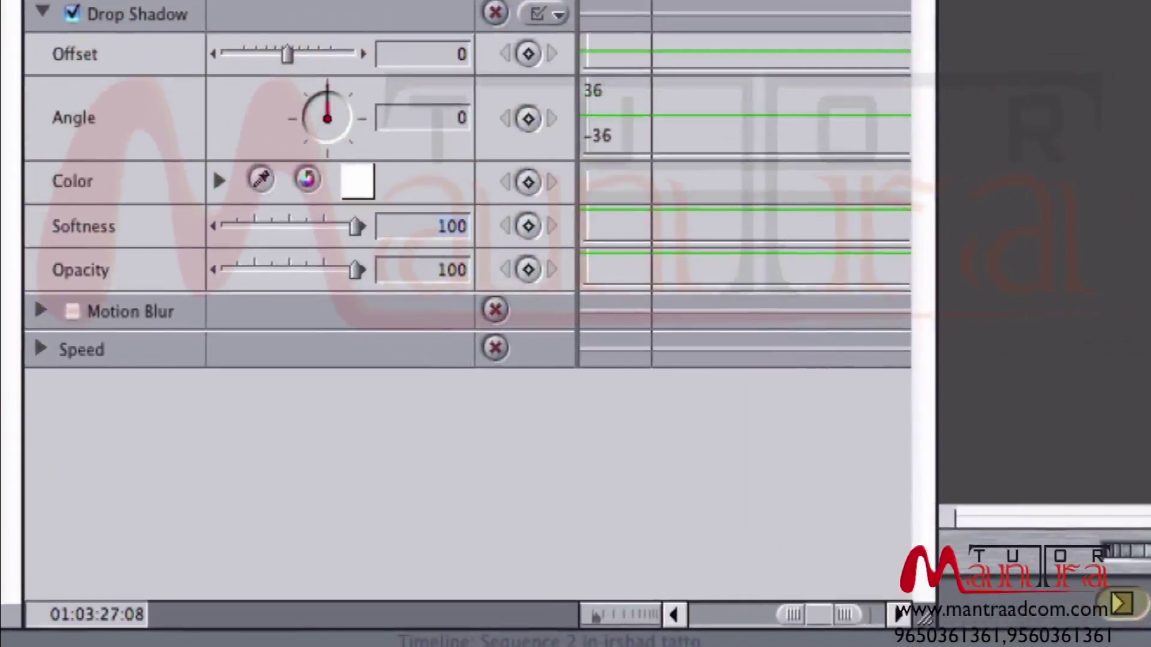
pyautogui.write('100')
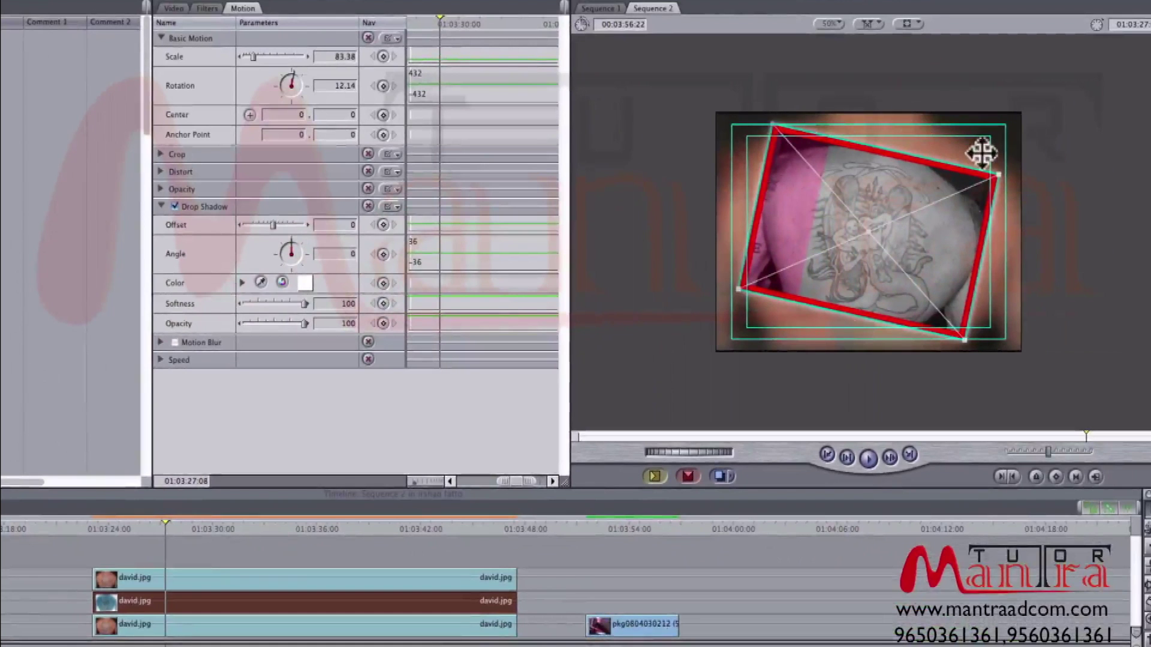
# Select the glowing frame clip, then the top david.jpg clip, and open its context menu.
pyautogui.click(310, 603)
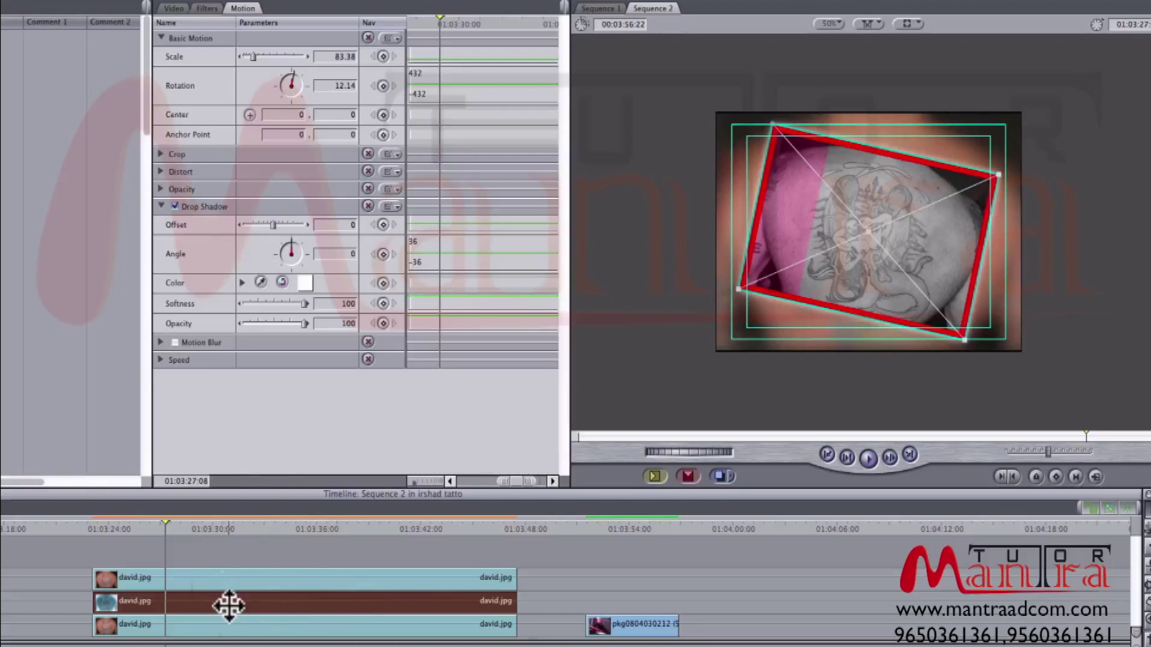
pyautogui.click(216, 580)
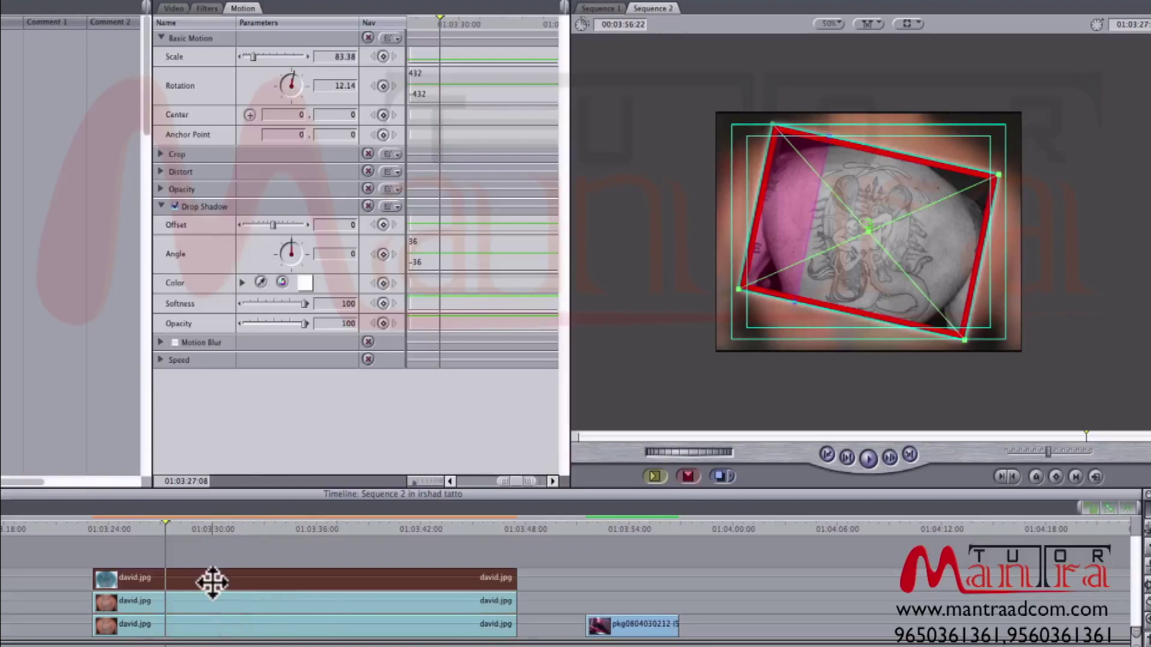
pyautogui.rightClick(229, 575)
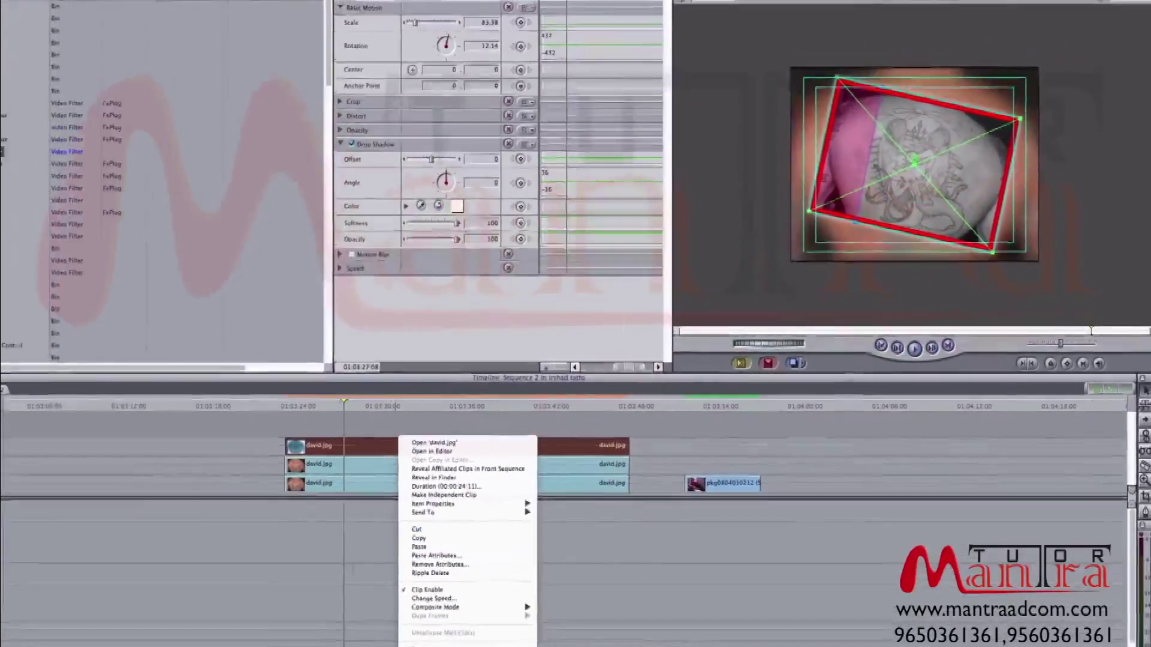
# Paste only the Drop Shadow attribute onto the top david.jpg clip via Edit > Paste Attributes.
pyautogui.click(139, 9)
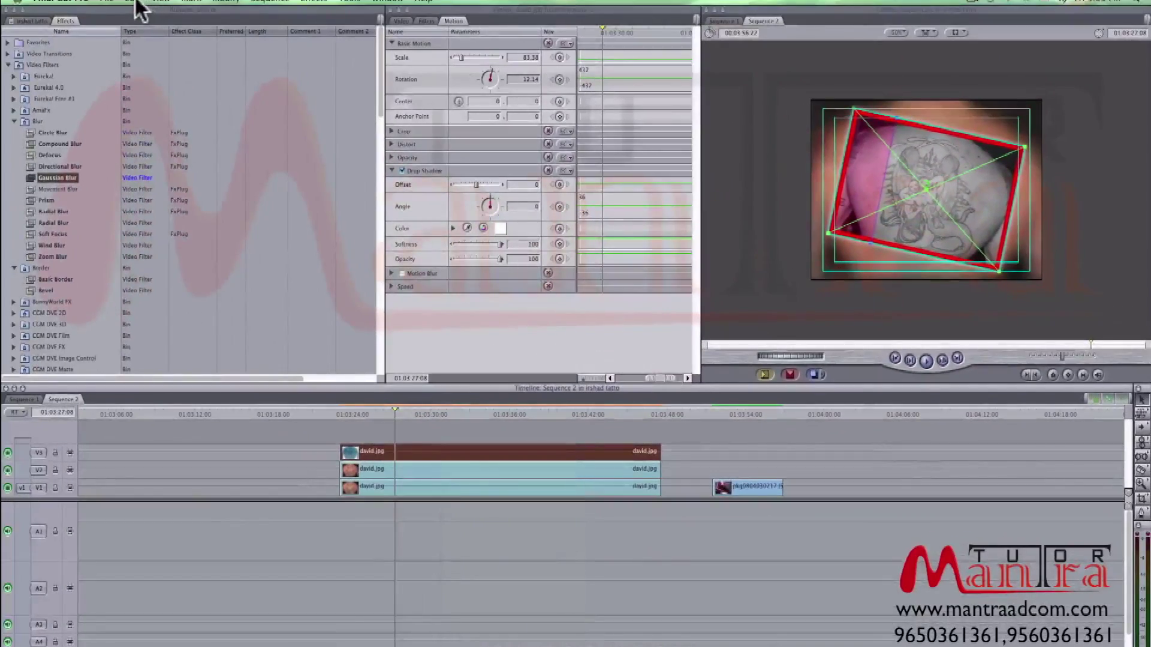
pyautogui.click(139, 8)
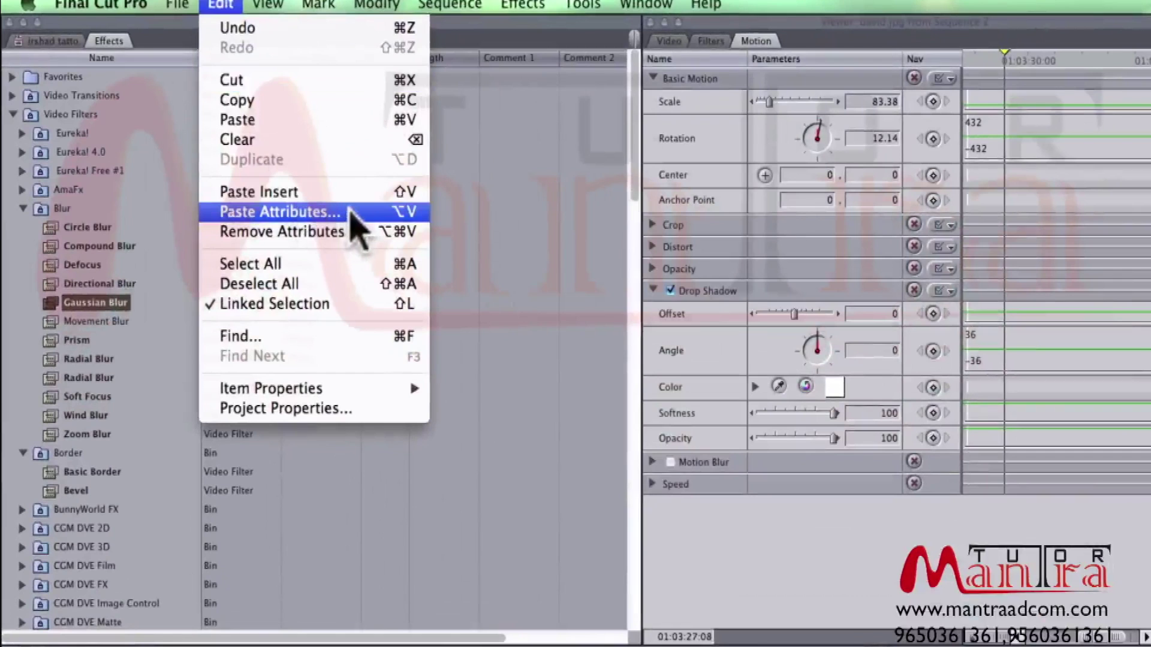
pyautogui.click(380, 212)
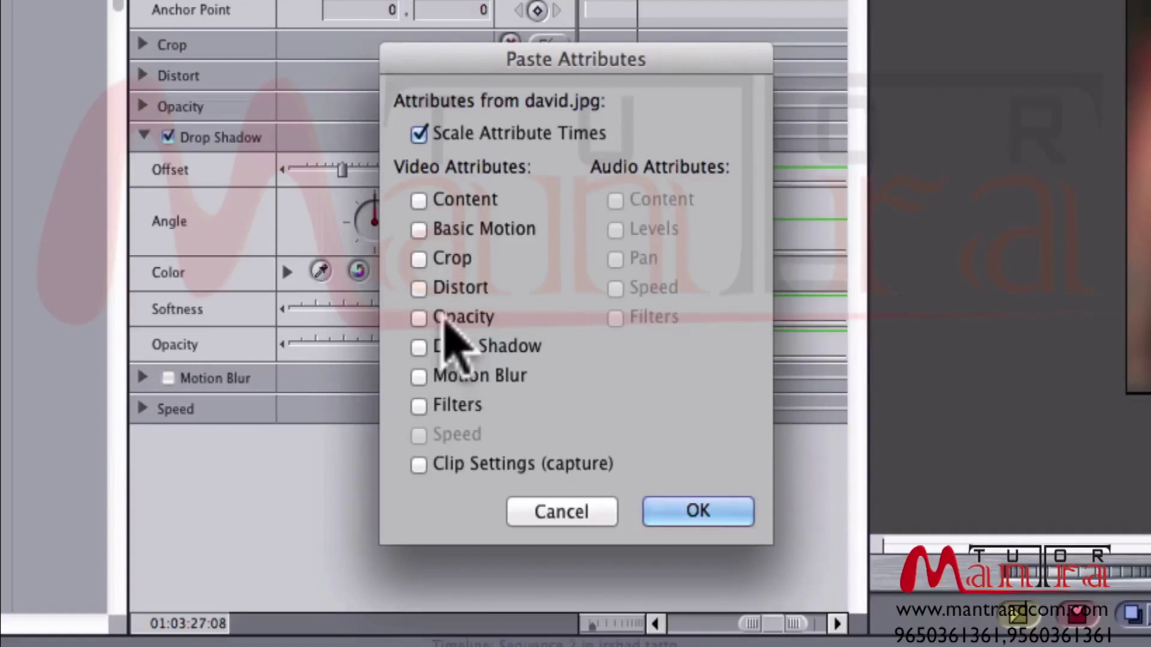
pyautogui.click(419, 348)
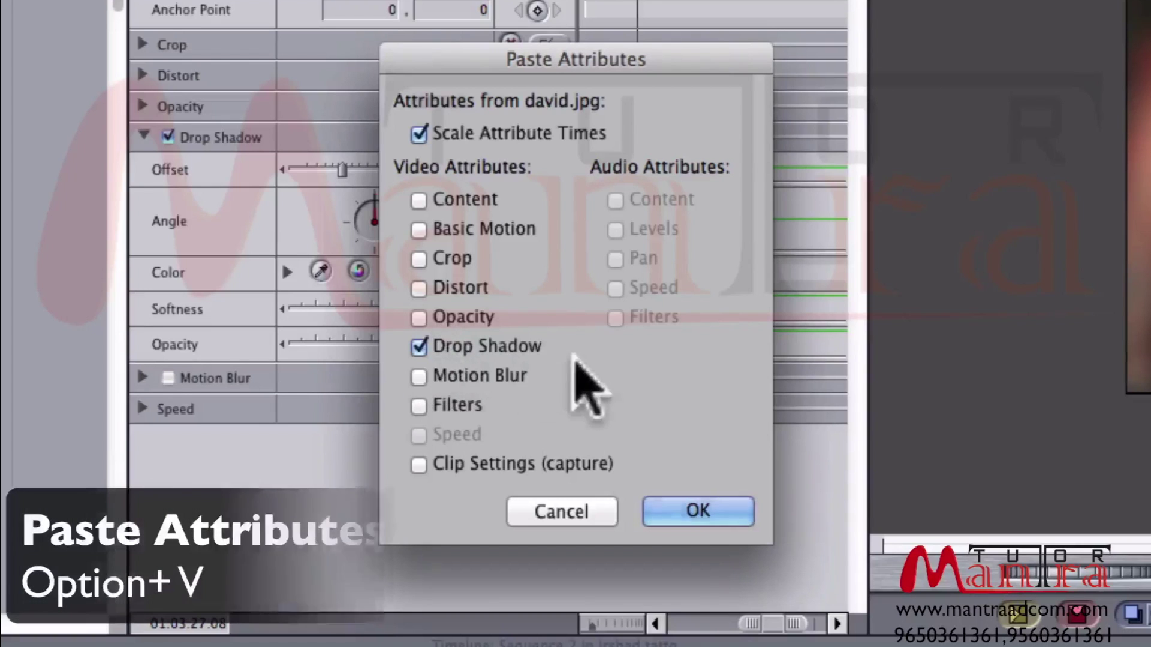
pyautogui.click(702, 509)
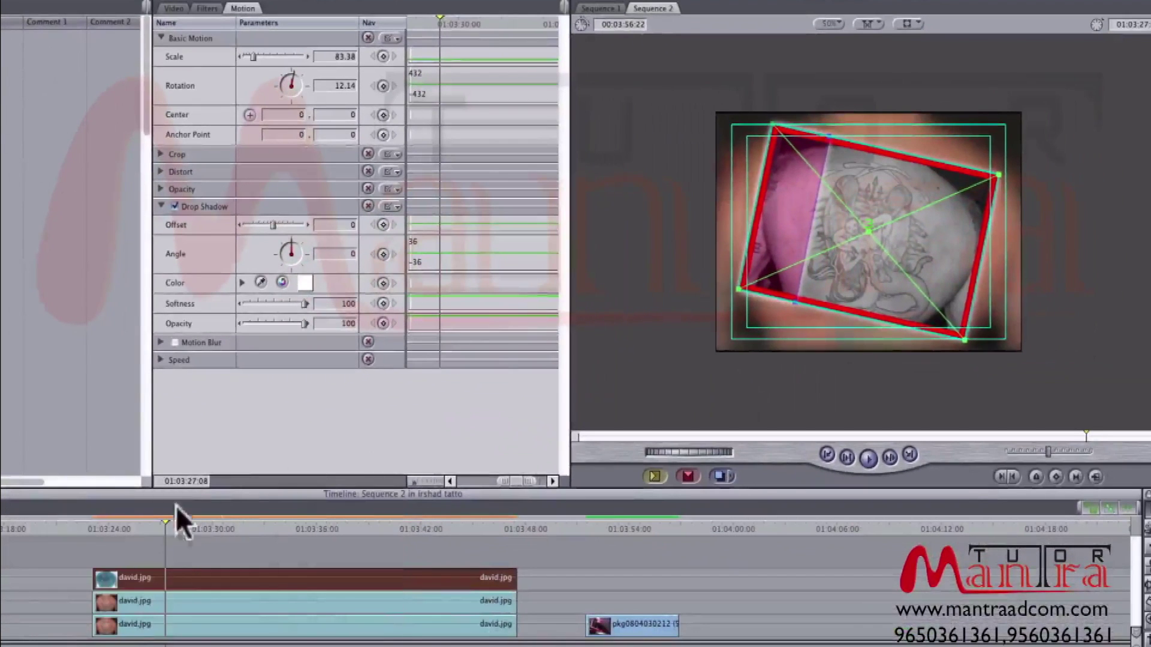
pyautogui.click(121, 528)
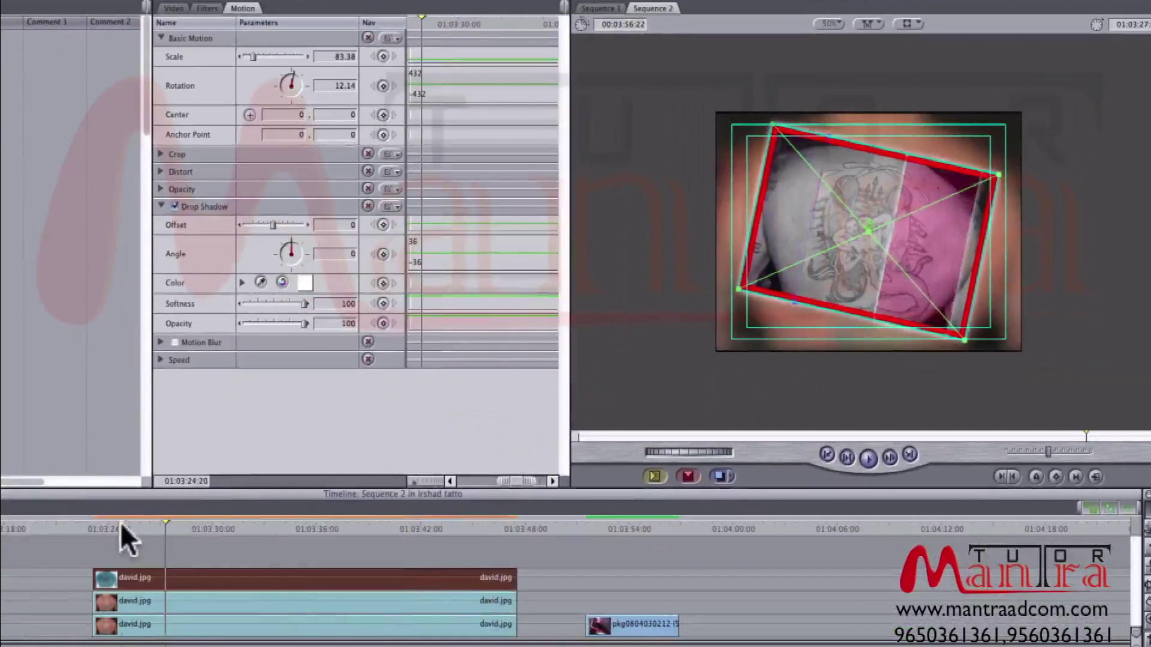
pyautogui.press('space')
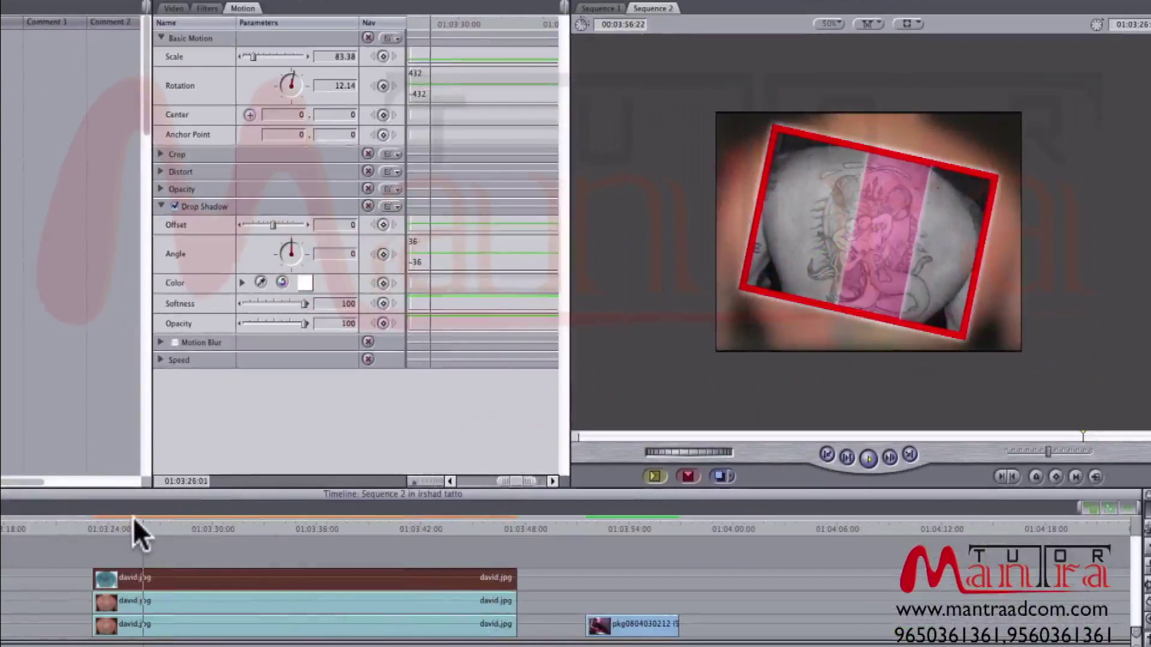
pyautogui.click(110, 527)
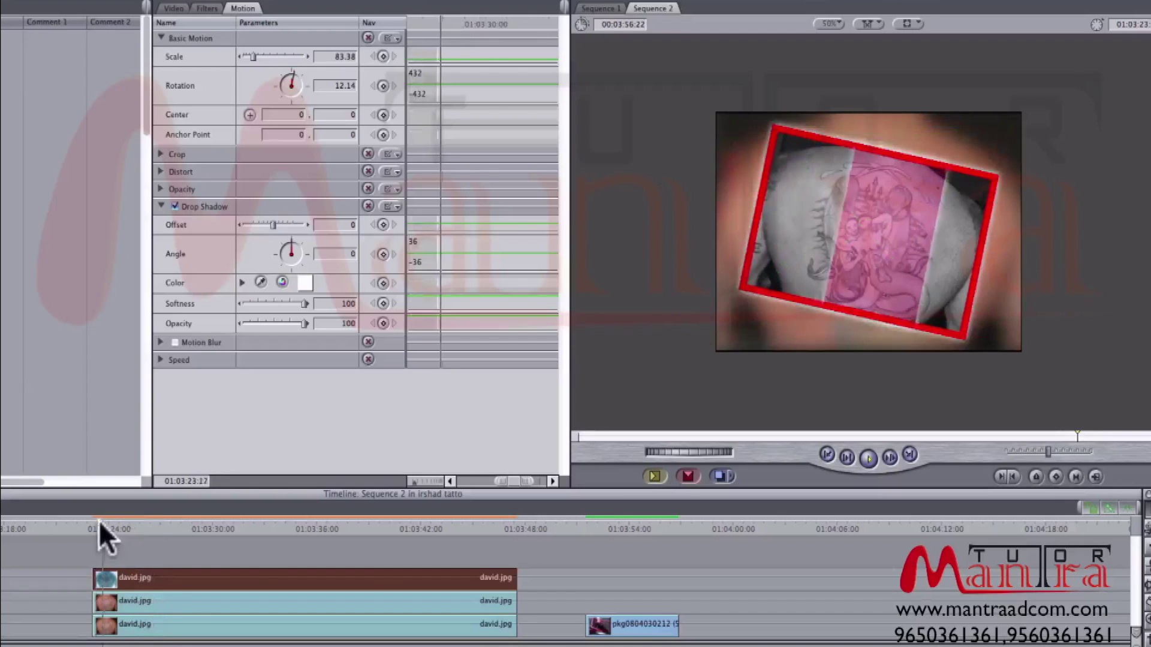